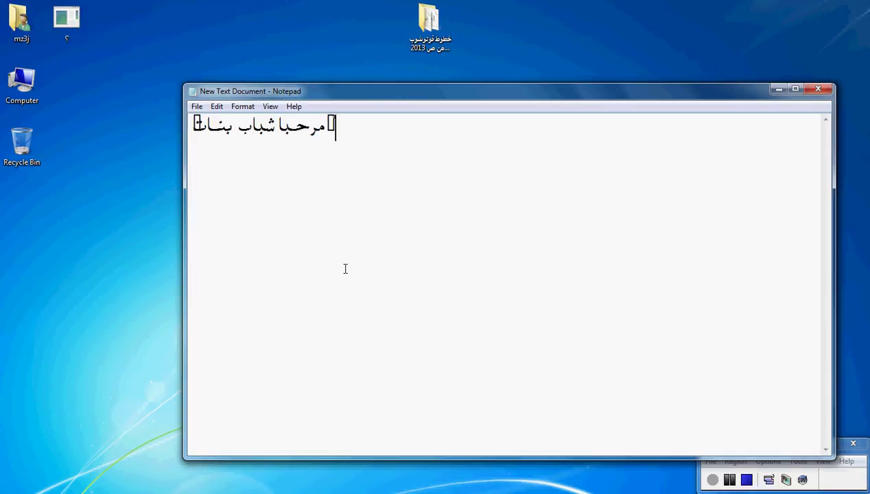
# Complete the greeting line in the note with "اليوم نشرح طريقة تنصيب الخطوط وحذفها"
pyautogui.write('م')
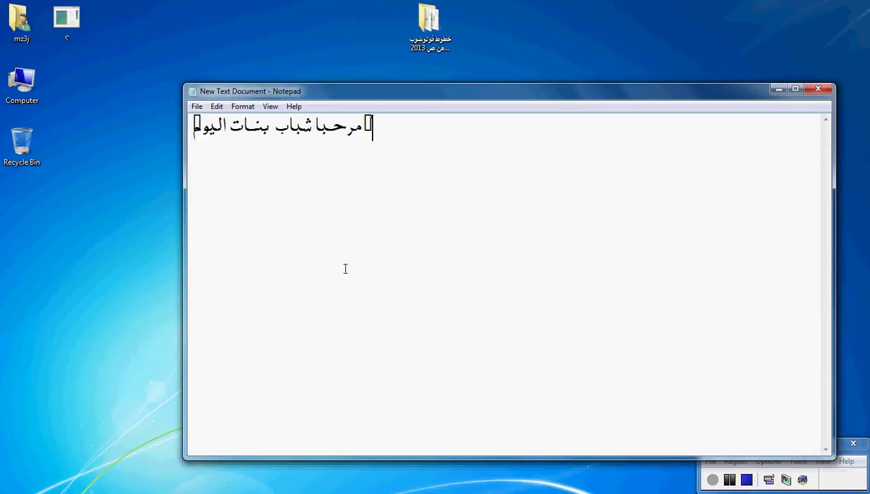
pyautogui.write(' نشرح')
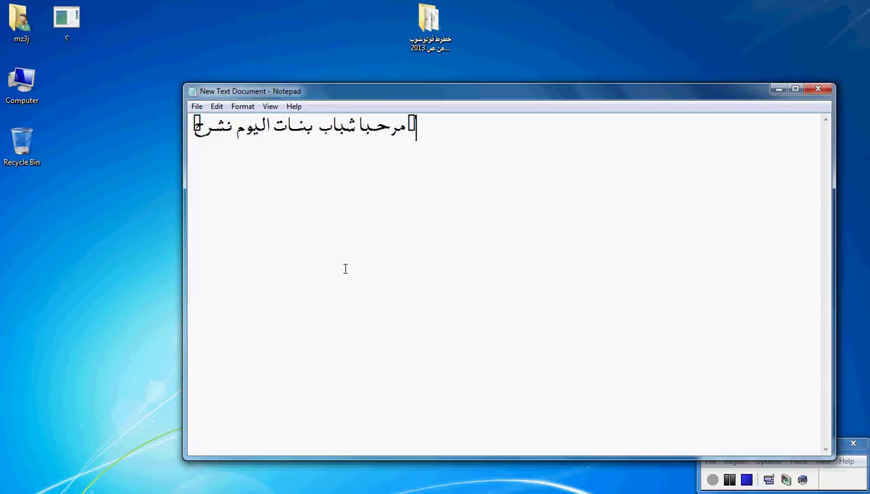
pyautogui.write(' طريقة')
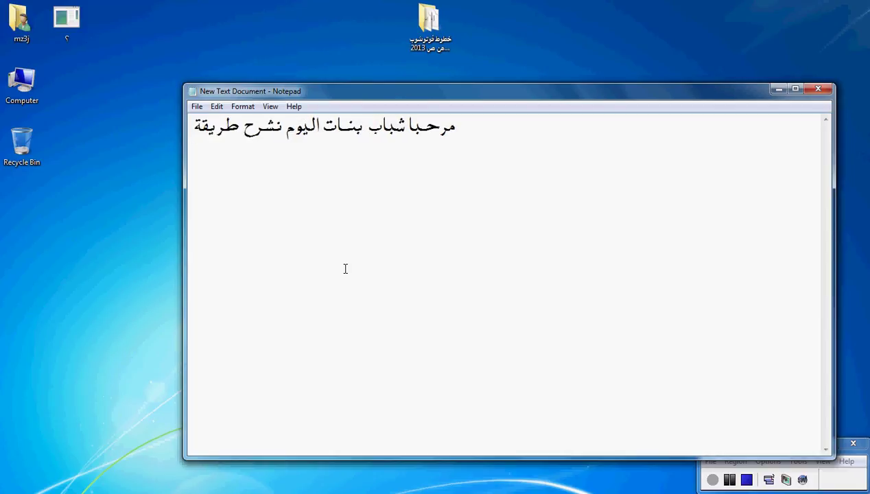
pyautogui.write(' تنصي')
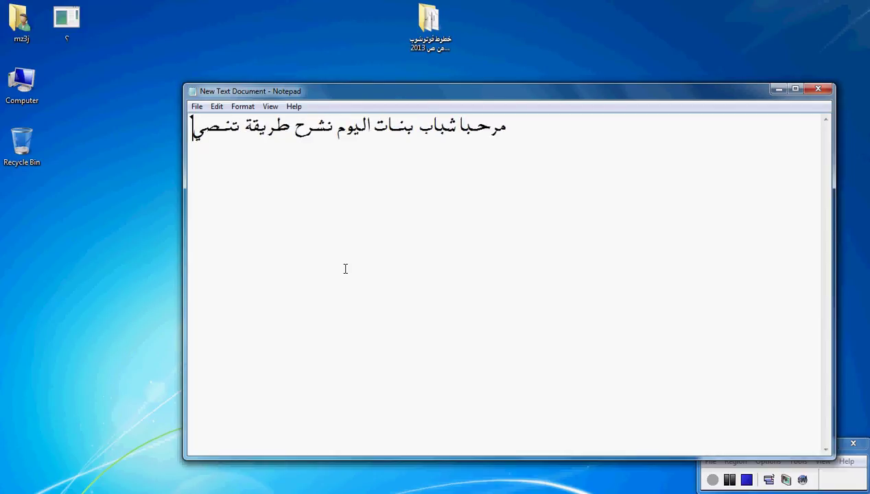
pyautogui.write('ب الخ')
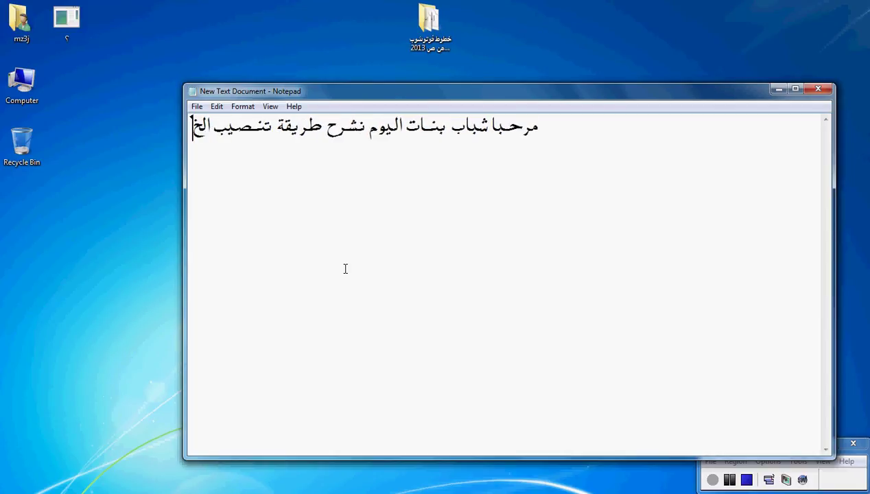
pyautogui.write('طوط')
pyautogui.press('Home')
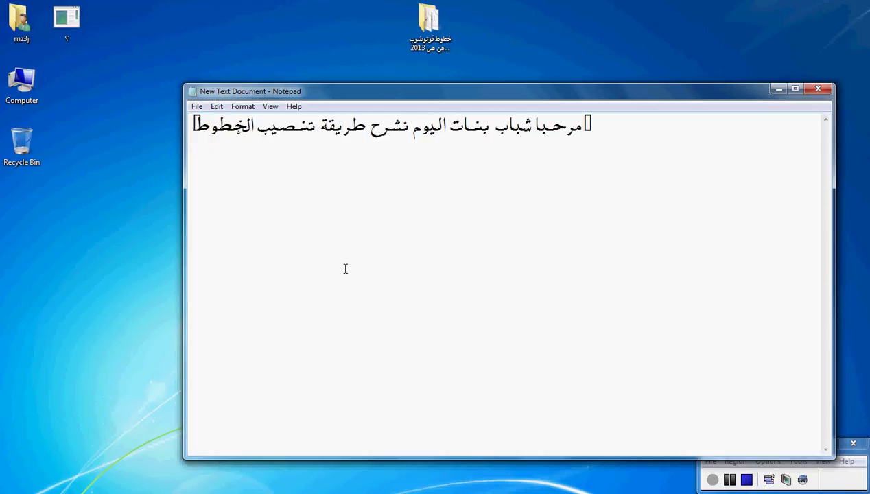
pyautogui.write('*')
pyautogui.write(' و')
pyautogui.write('ح')
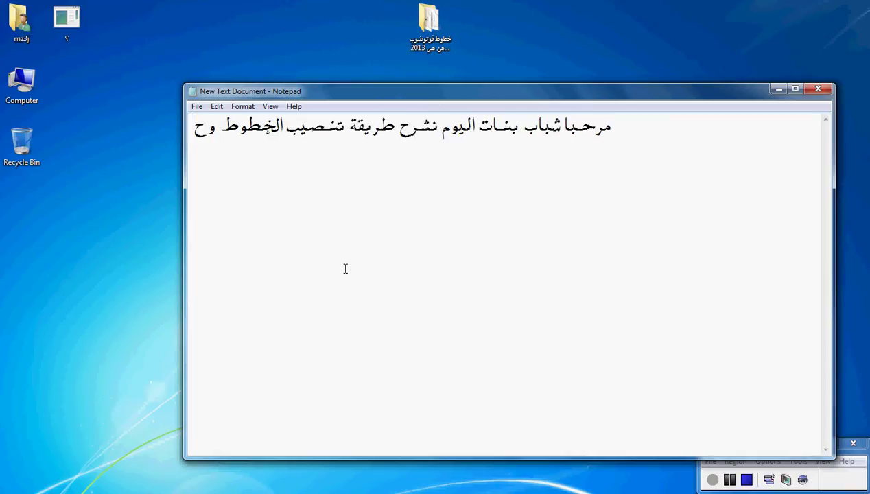
pyautogui.write('ذفها')
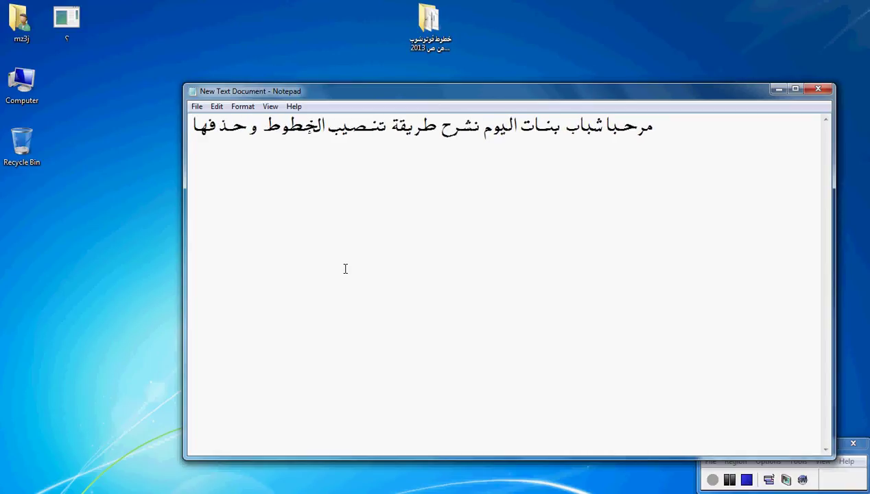
# Add a second line below a blank one reading "طبعا اني رفعتلكم مجموعة من الخطوط من تجميعي واتمنى تعجبكم"
pyautogui.write('طبعا اني')
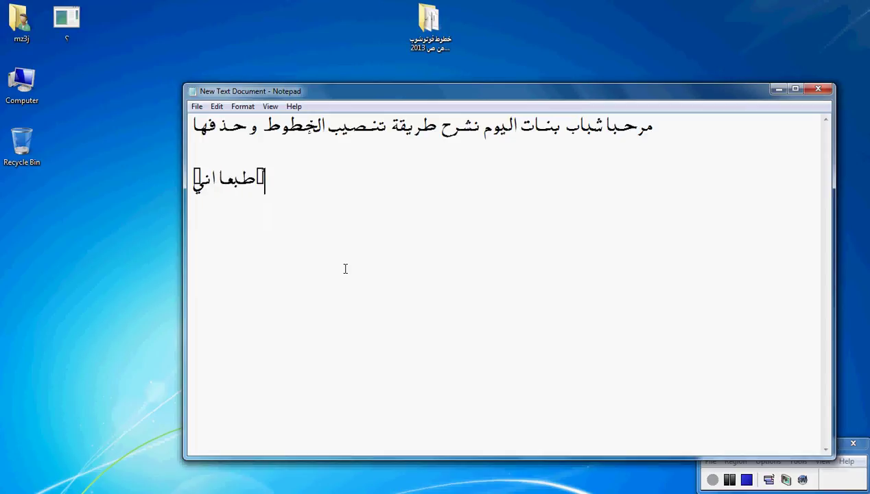
pyautogui.write(' رفعتل')
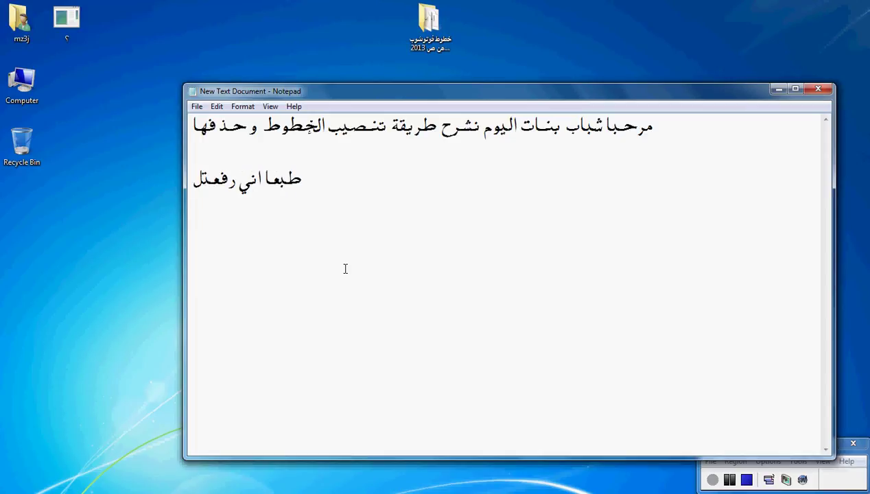
pyautogui.write('كم مجموعة')
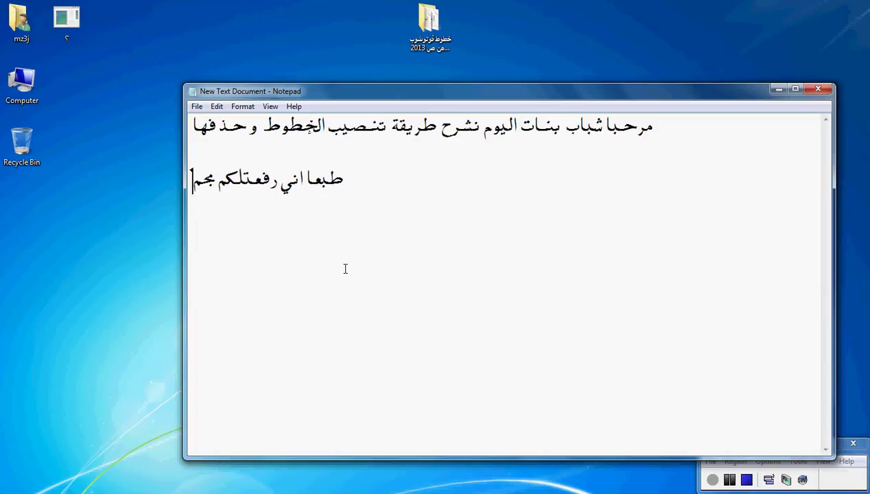
pyautogui.write(' من')
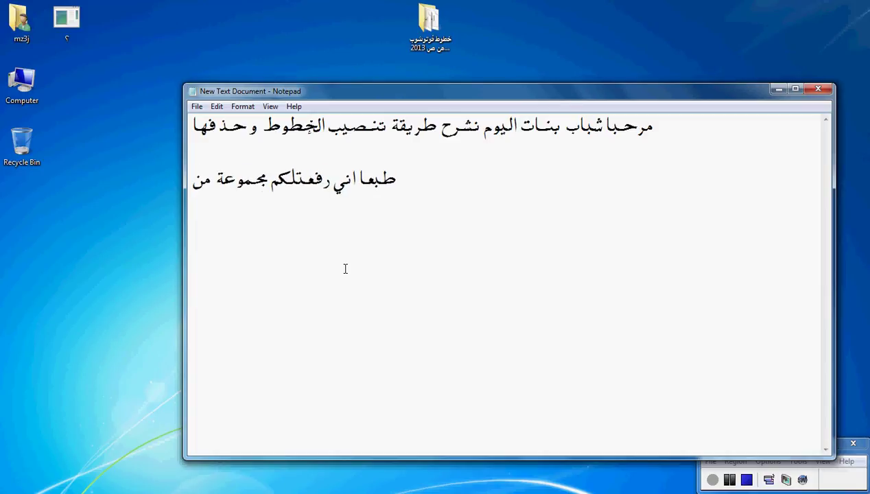
pyautogui.write(' الخط')
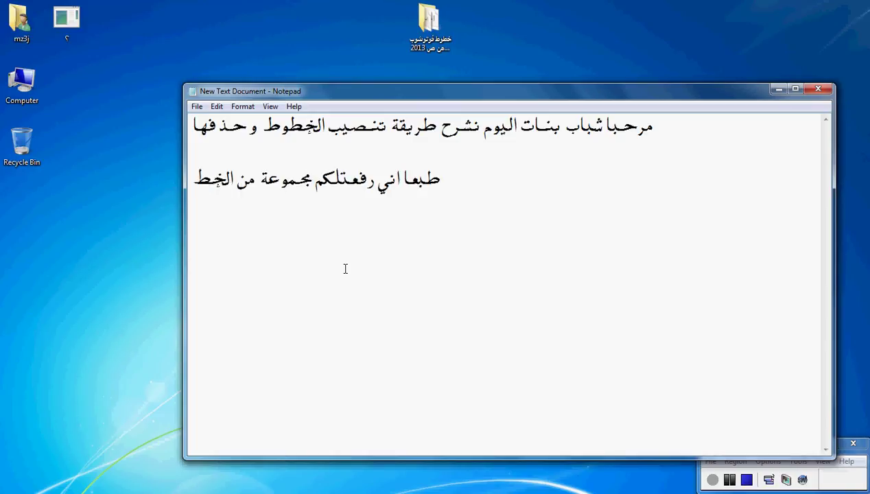
pyautogui.write('وط من')
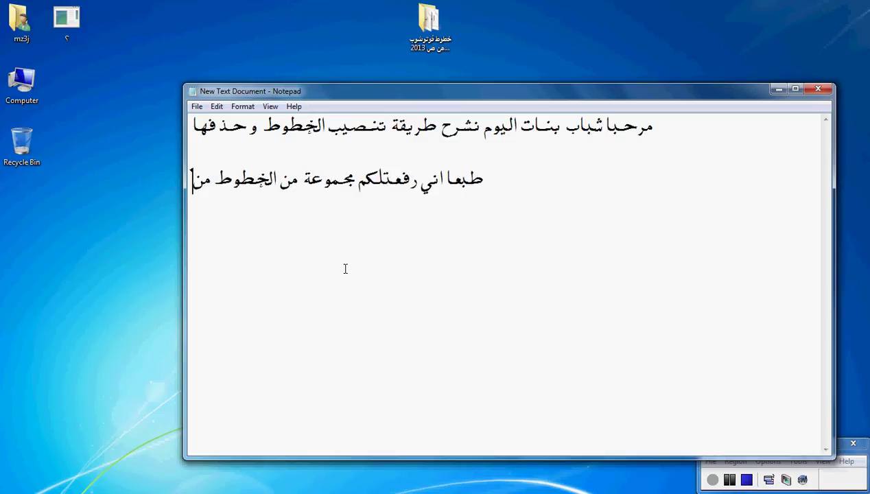
pyautogui.write(' تجميعي')
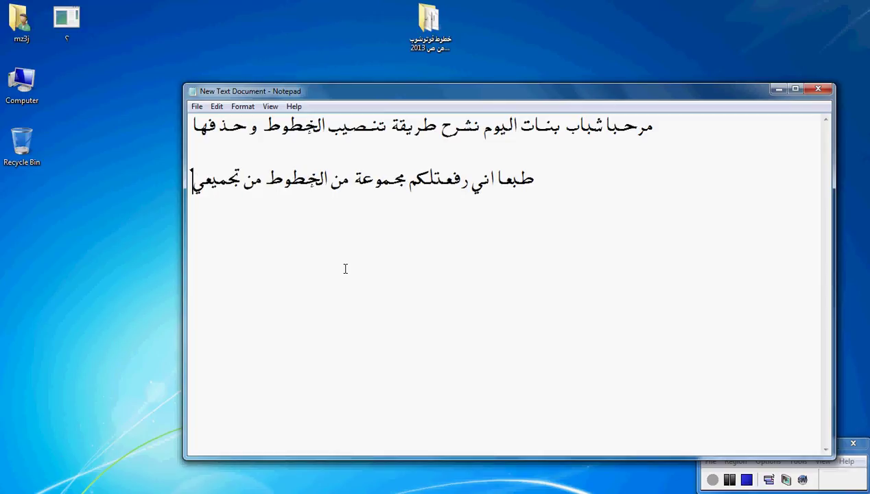
pyautogui.write(' وات')
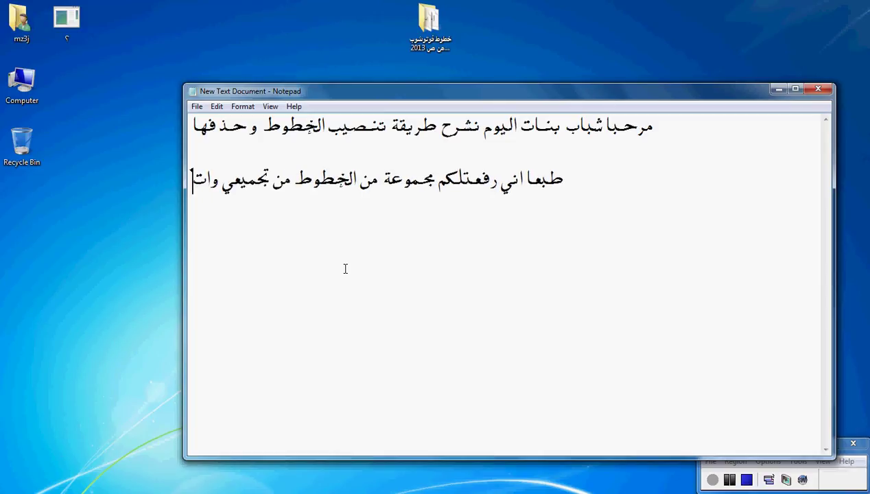
pyautogui.write('منى تعجبكم')
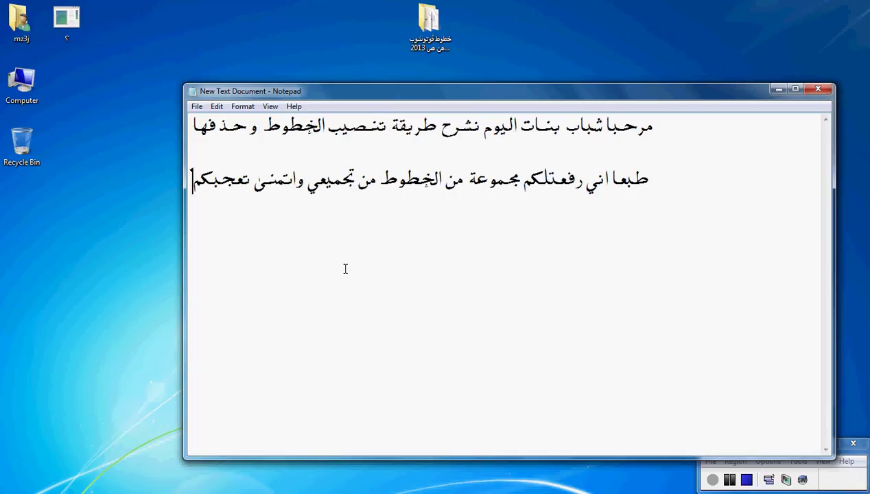
# Replace all of the note's text with "اولا تنصيب الخط" and, after a blank line, "تاااابع"
pyautogui.hotkey('ctrl', 'a')
pyautogui.press('BackSpace')
pyautogui.write('اولا:تنصيب الخط')
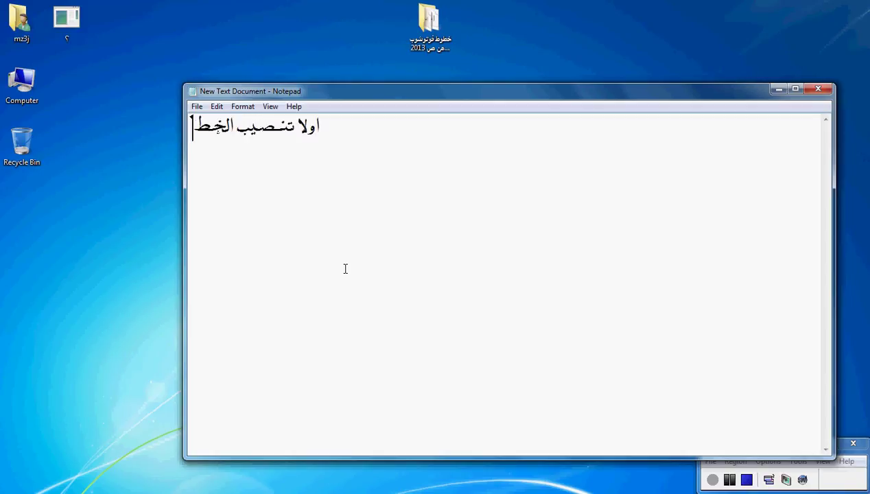
pyautogui.press('Return')
pyautogui.write('تاااابع')
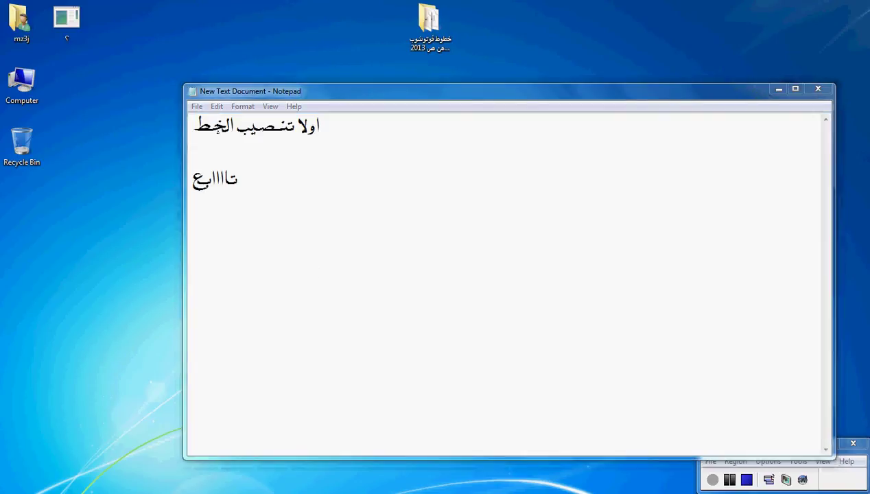
# Open the Fonts page under Appearance and Personalization in Control Panel and move its window clear of the desktop's Photoshop fonts folder
pyautogui.press('super+d')
pyautogui.press('super')
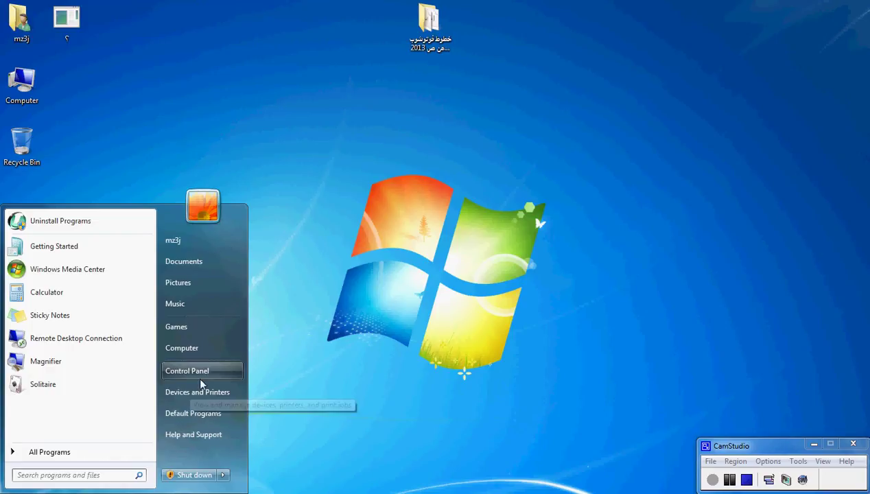
pyautogui.click(217, 374)
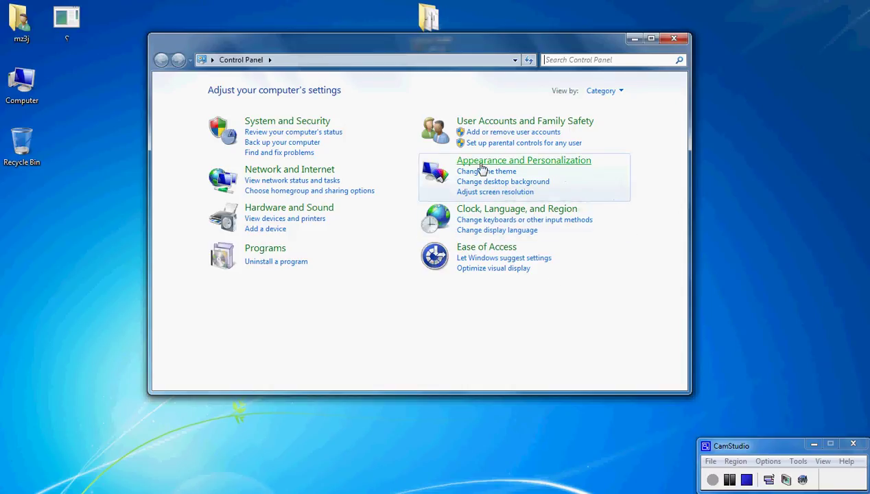
pyautogui.click(542, 168)
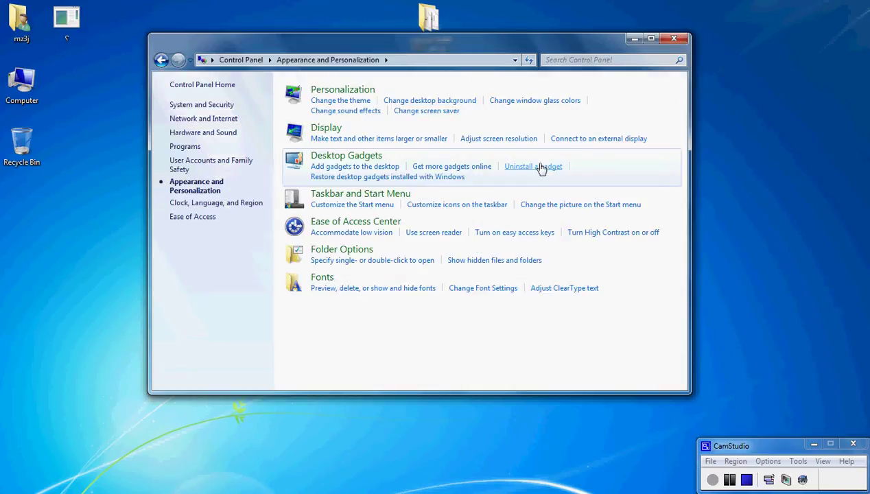
pyautogui.click(319, 279)
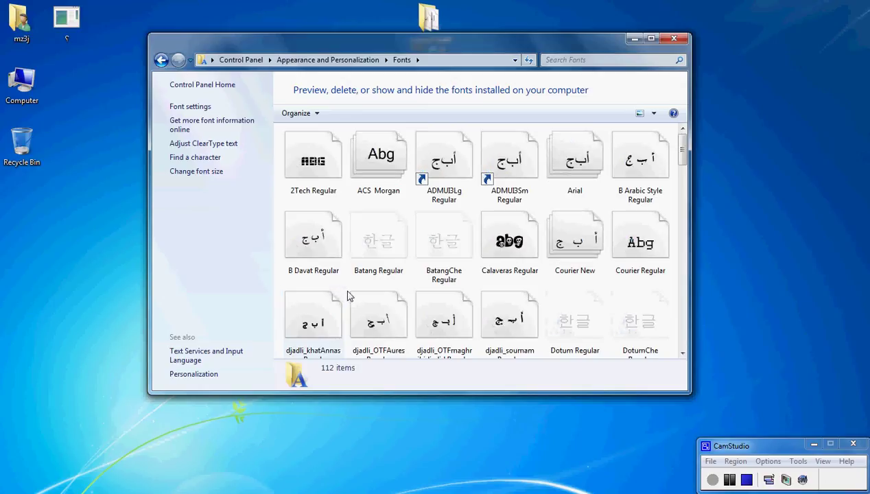
pyautogui.moveTo(567, 49); pyautogui.dragTo(491, 103)
pyautogui.click(442, 44)
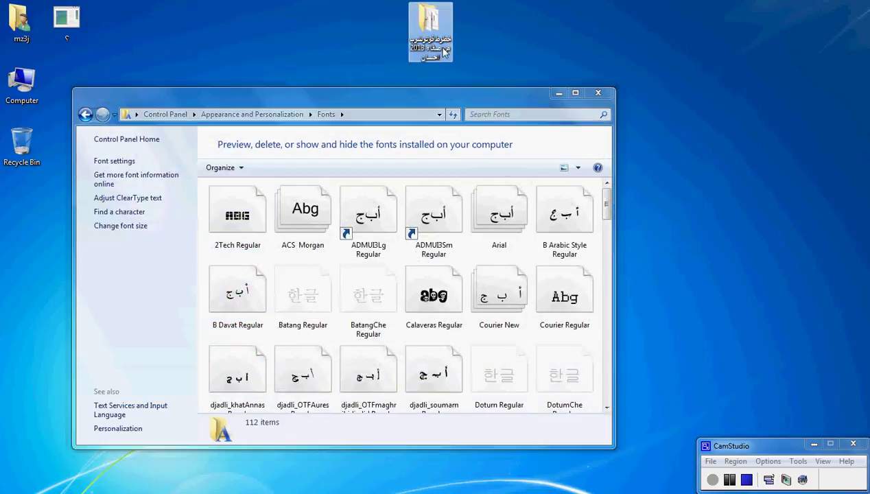
# Switch back to the Notepad note and add the line "من تحمل الخطوط انسخ الخطوط وسوي لصق ماشي ؟"
pyautogui.click(391, 491)
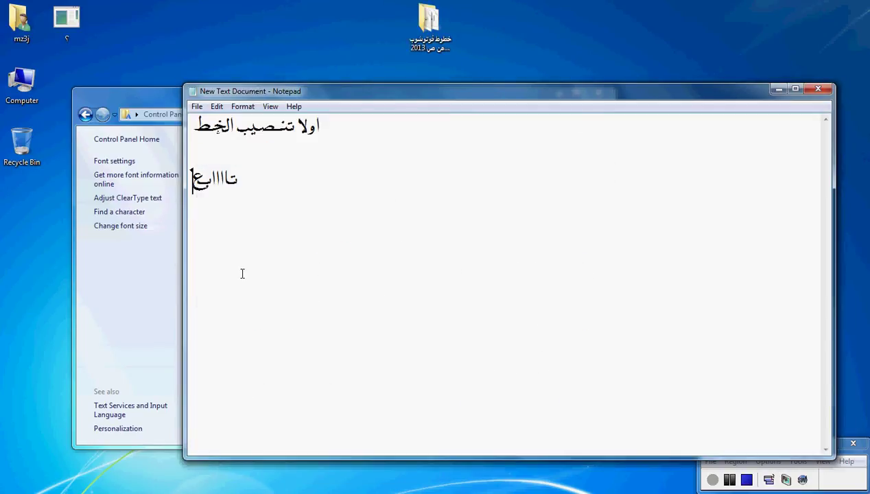
pyautogui.press('Return')
pyautogui.write('من تحمل الخطوط انسخ')
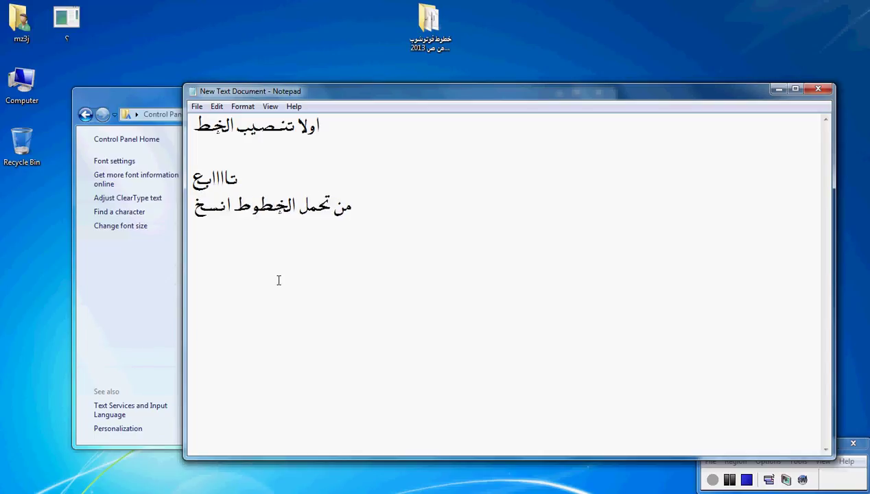
pyautogui.write('ـ')
pyautogui.press('BackSpace')
pyautogui.write('الخطوط انس')
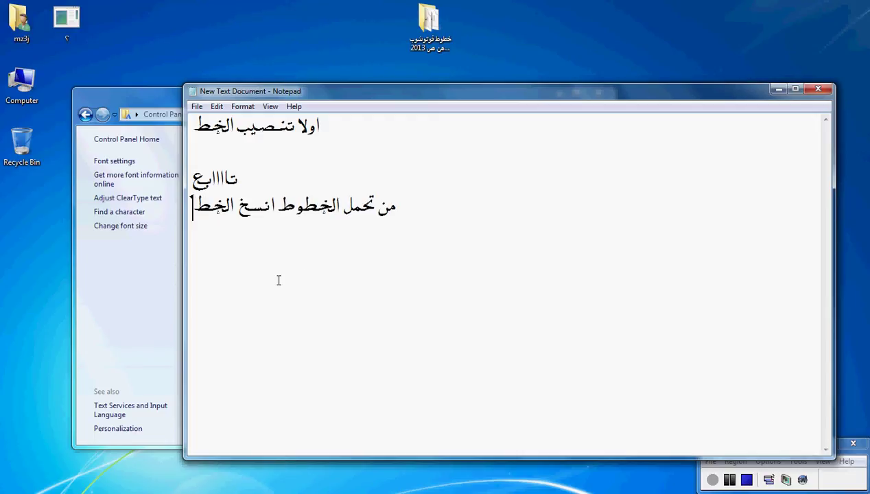
pyautogui.write('ـخ')
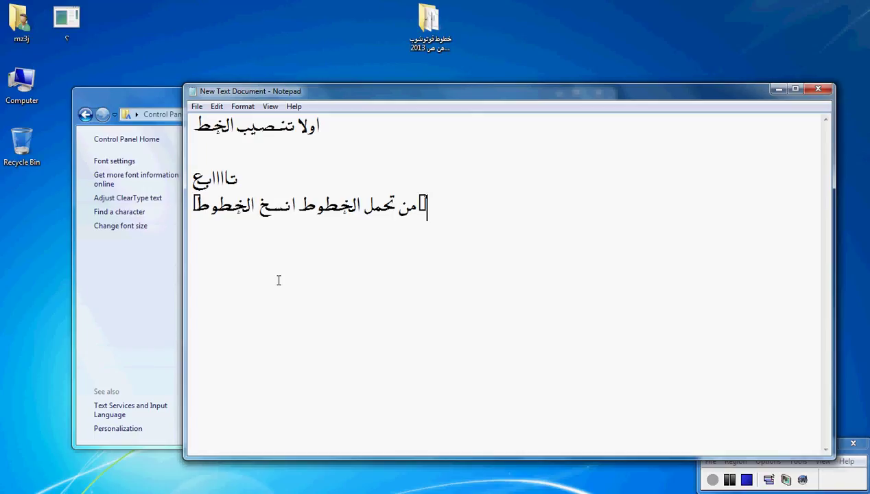
pyautogui.write(' الخطوط وسوي')
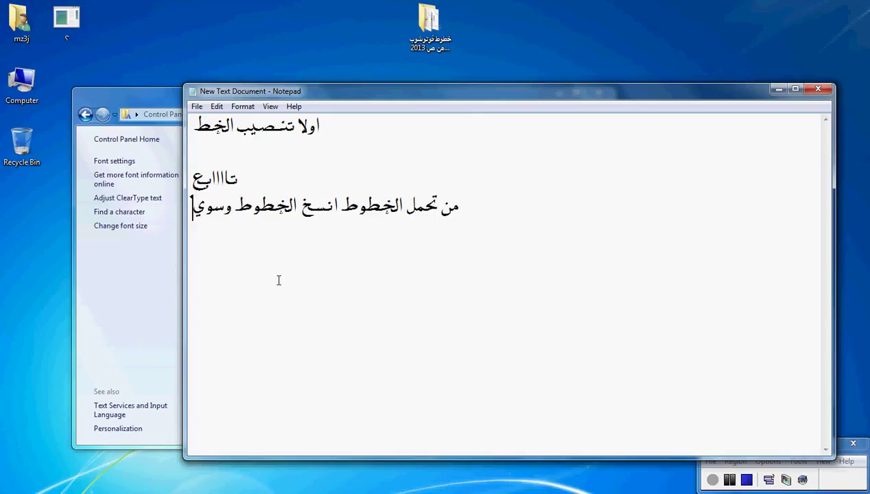
pyautogui.write(' لصق ماشي')
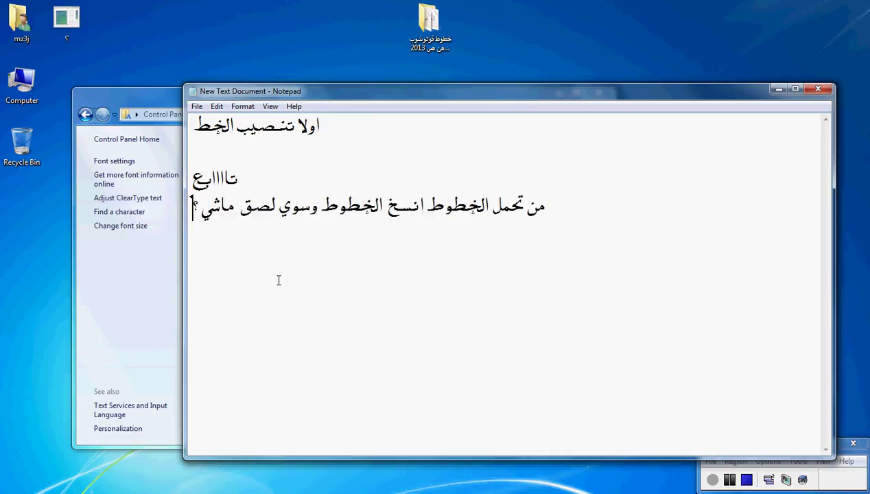
pyautogui.write(' ؟')
pyautogui.press('Return')
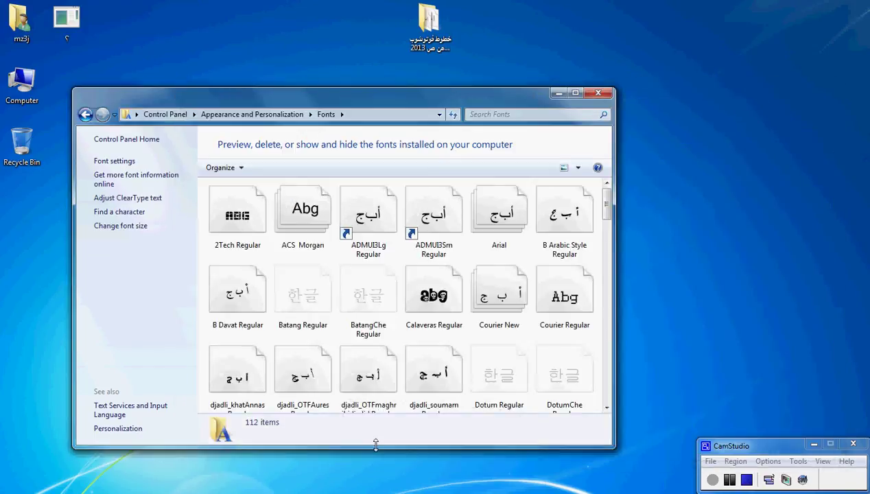
# Open the Photoshop 2013 fonts folder on the desktop and copy all the font files in it
pyautogui.click(421, 28)
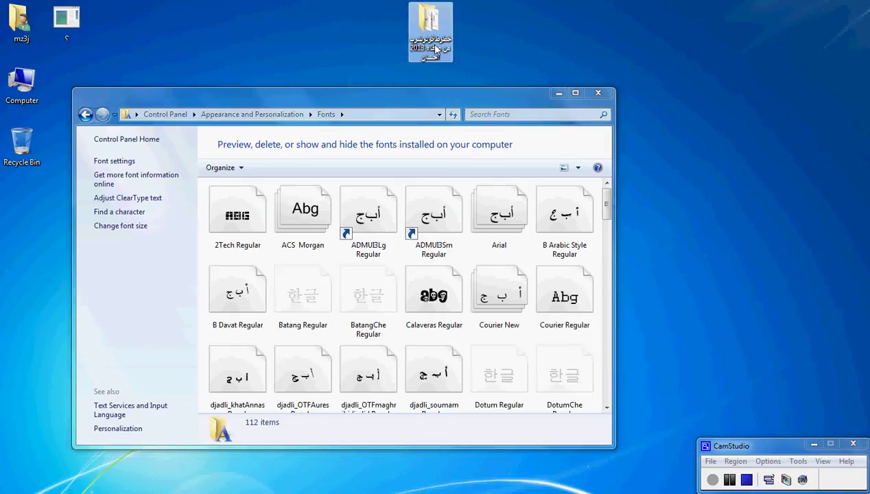
pyautogui.doubleClick(435, 48)
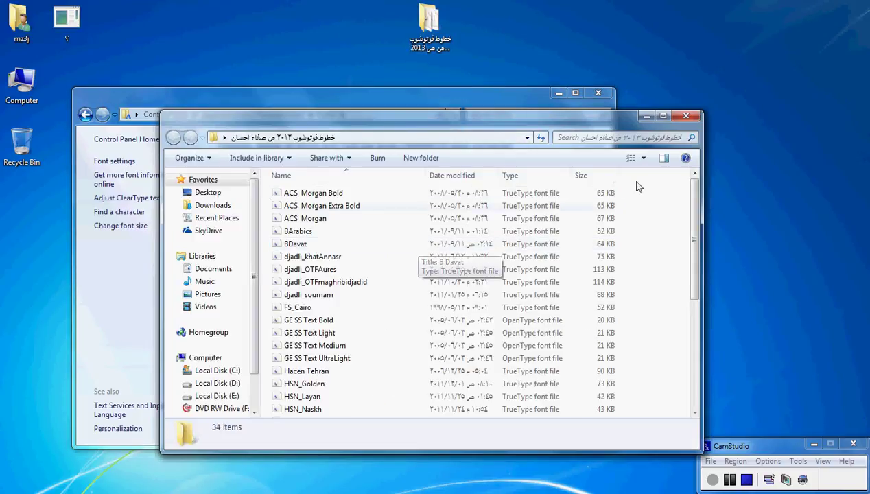
pyautogui.moveTo(635, 192); pyautogui.dragTo(585, 420)
pyautogui.rightClick(586, 419)
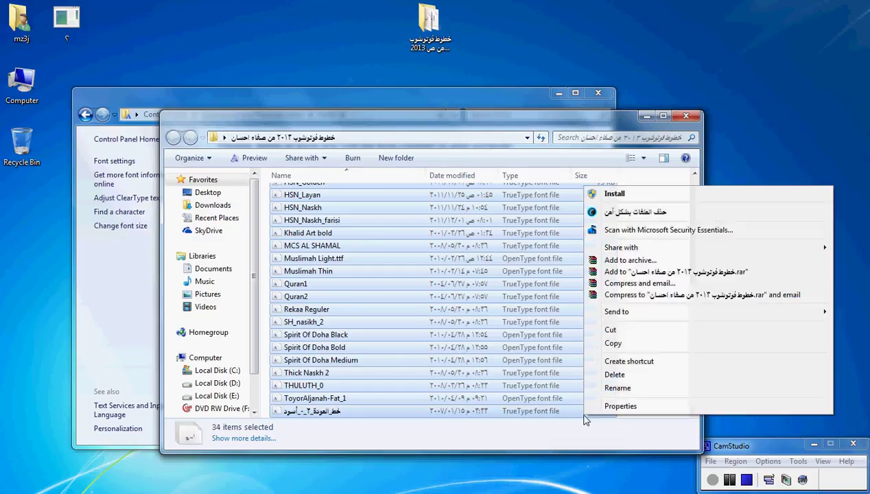
pyautogui.click(612, 344)
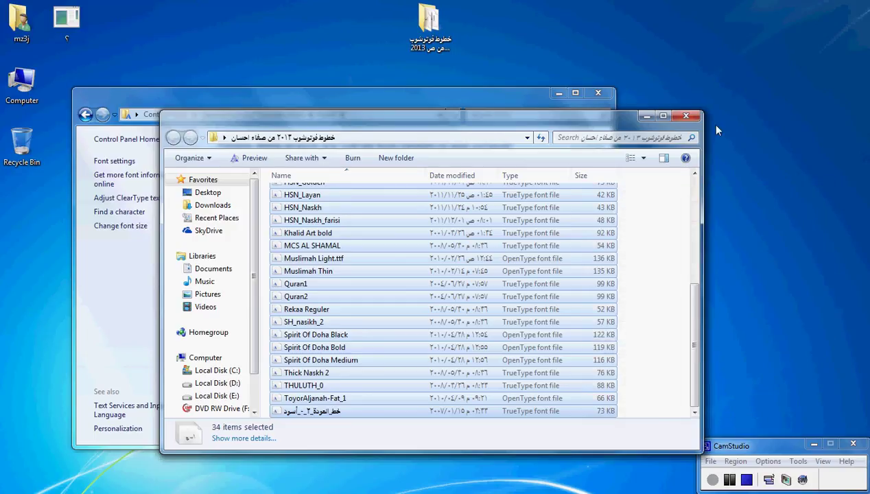
# Close the source folder and paste the copied fonts into the Fonts page, replacing already installed fonts for all current items
pyautogui.click(686, 116)
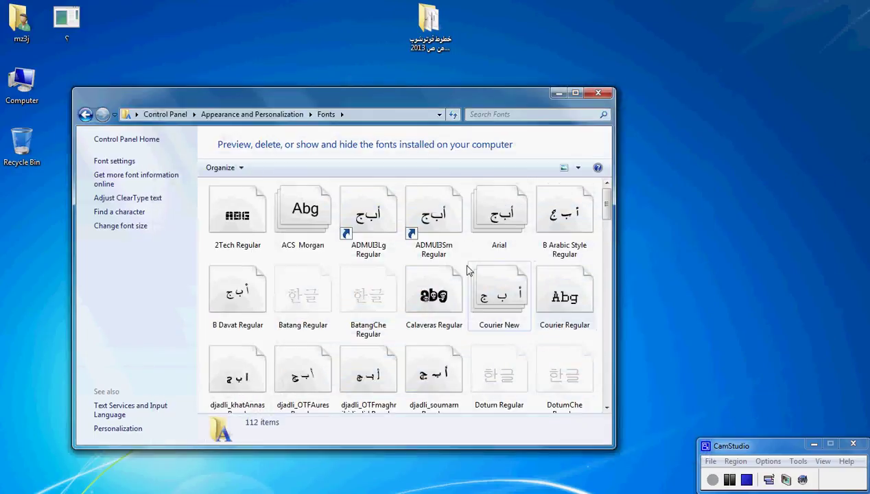
pyautogui.rightClick(470, 253)
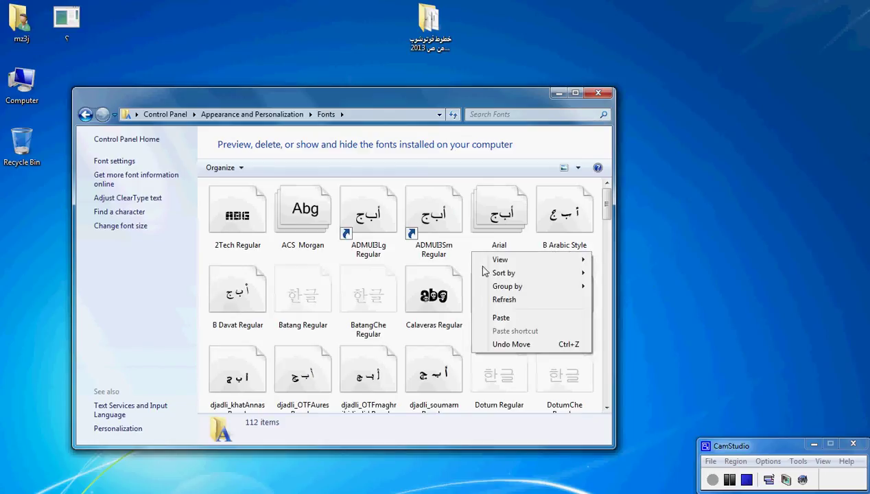
pyautogui.click(507, 320)
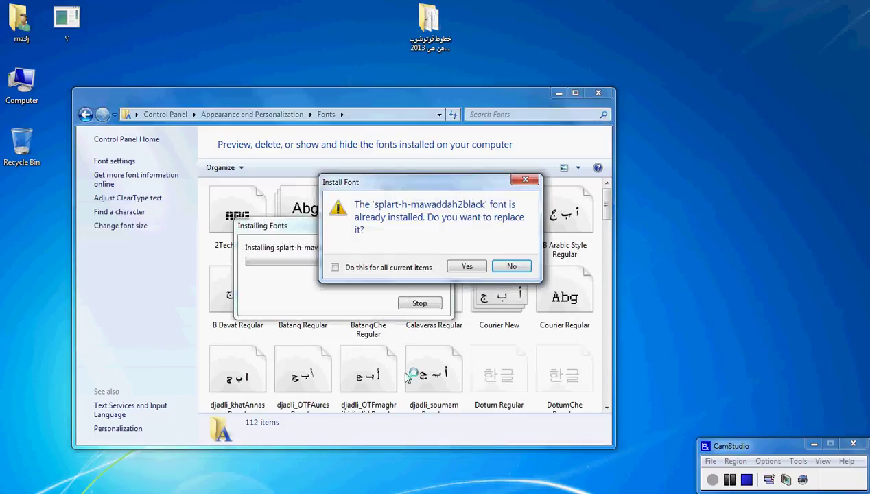
pyautogui.click(336, 267)
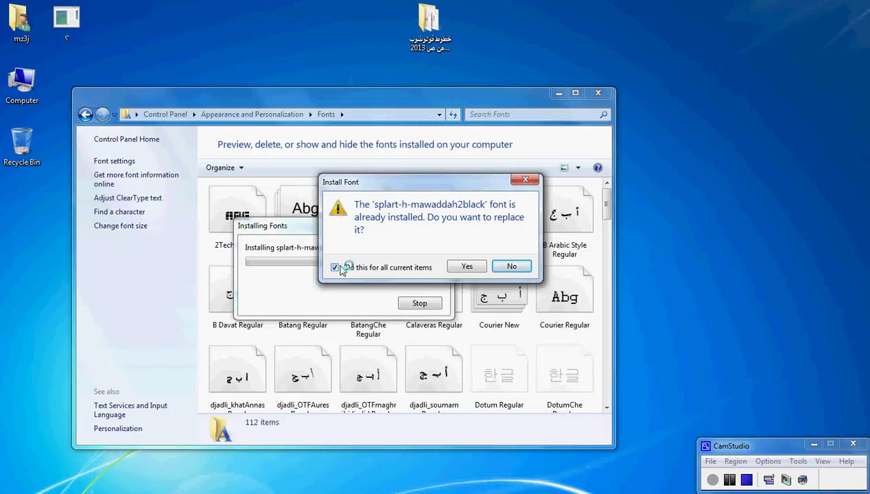
pyautogui.click(466, 267)
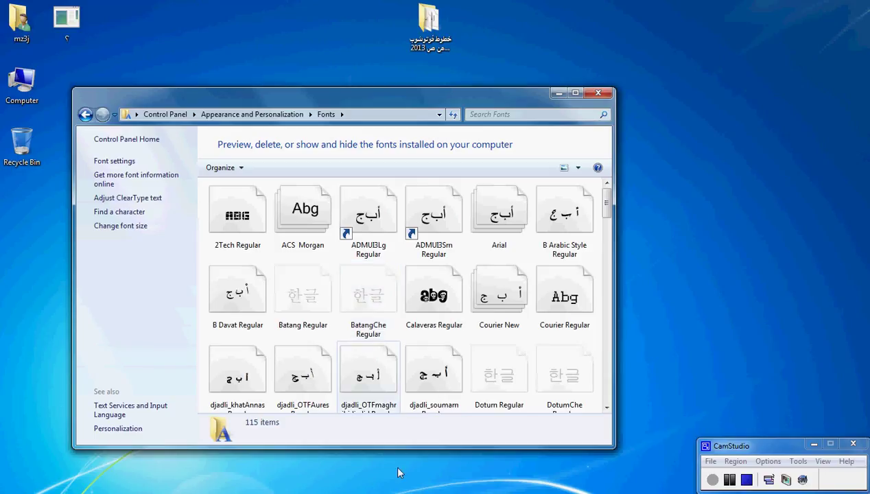
# Switch back to the Notepad note and replace all its text with "الان و مثل ما شفت انا نصبت الخطوط"
pyautogui.hotkey('alt', 'Tab')
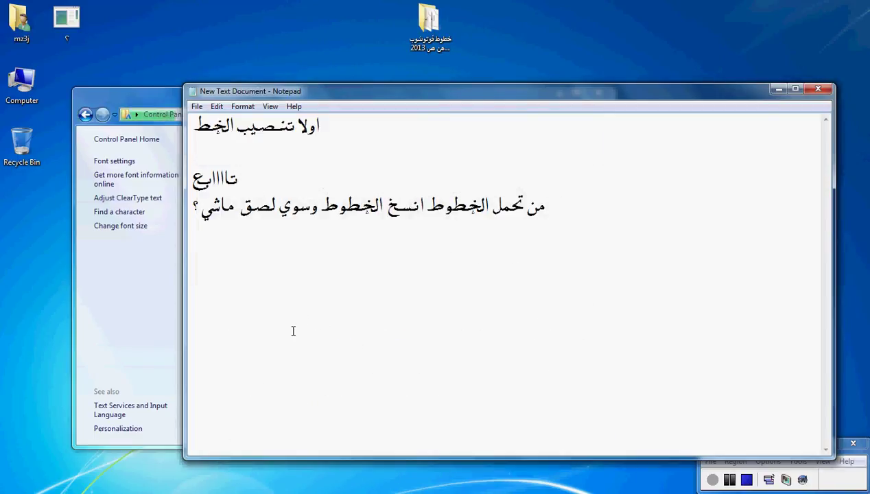
pyautogui.hotkey('ctrl', 'a')
pyautogui.press('BackSpace')
pyautogui.write('اولا')
pyautogui.write(' و مثل')
pyautogui.write(' ما ش')
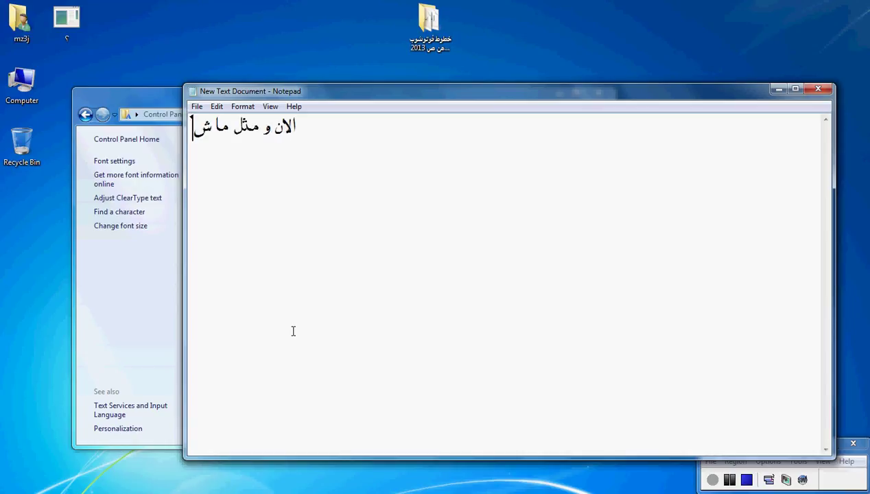
pyautogui.write('فت ان')
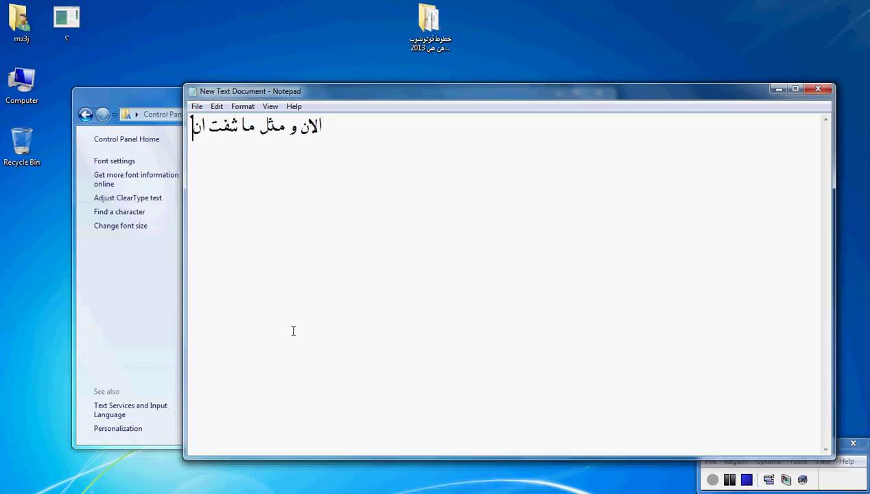
pyautogui.write('ا نص')
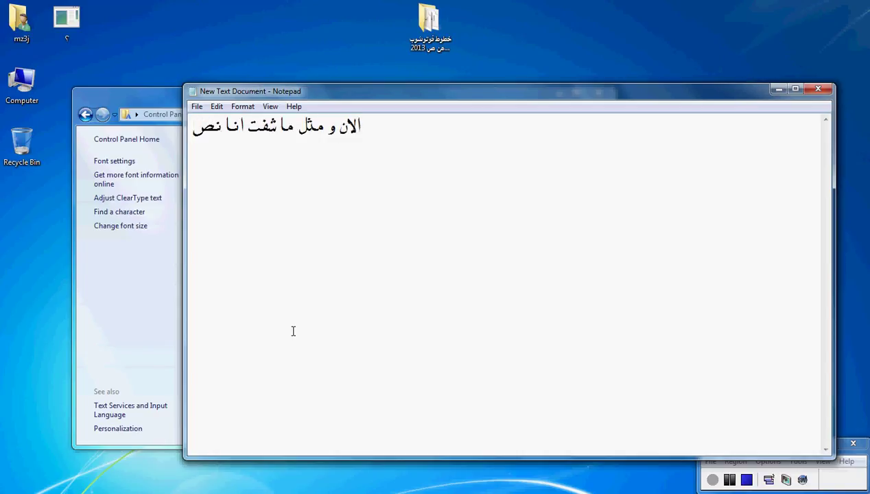
pyautogui.write('بت')
pyautogui.write('خ')
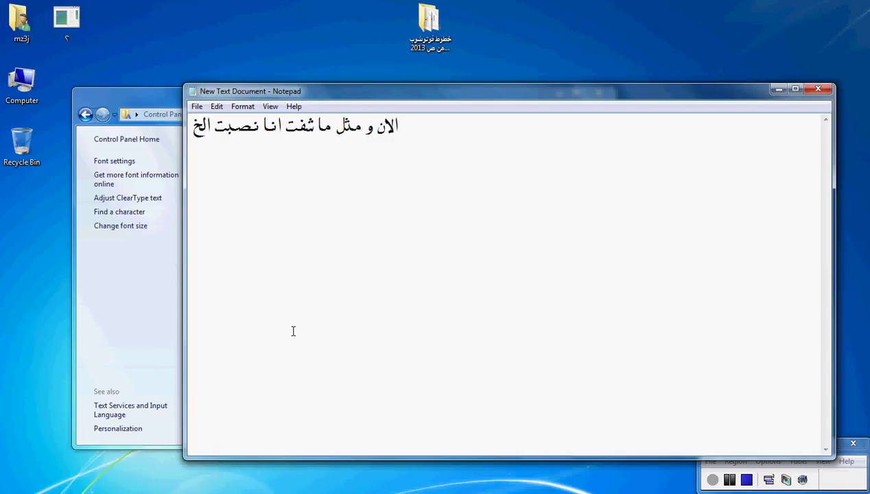
pyautogui.write('طوط[')
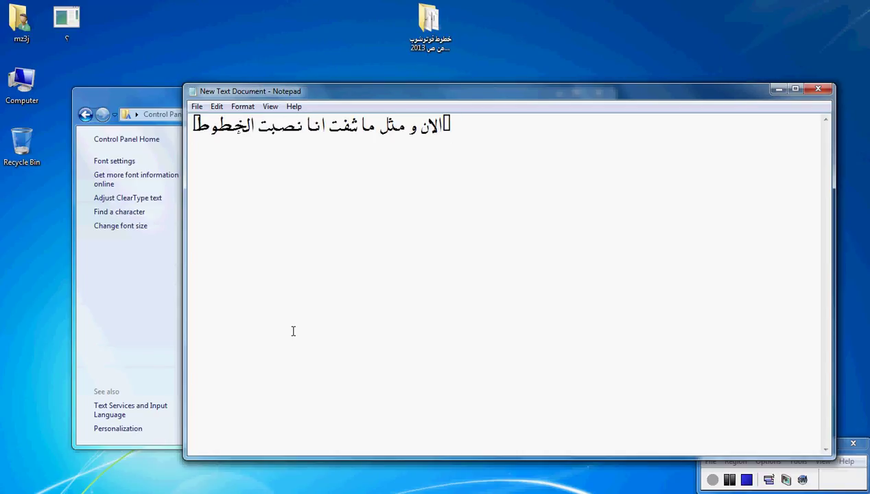
pyautogui.press('BackSpace')
pyautogui.press('BackSpace')
# Continue the note's sentence with "وراح تظهر"
pyautogui.write('ورا')
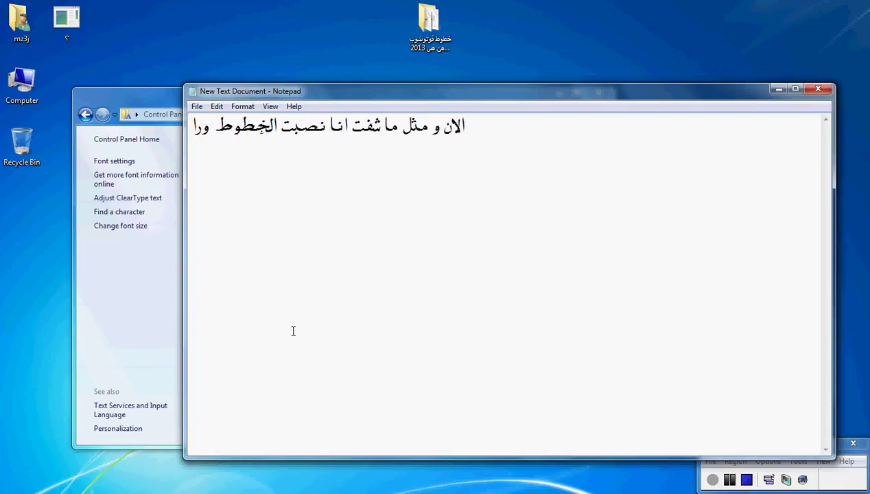
pyautogui.write('ح ت')
pyautogui.write('ظهر[')
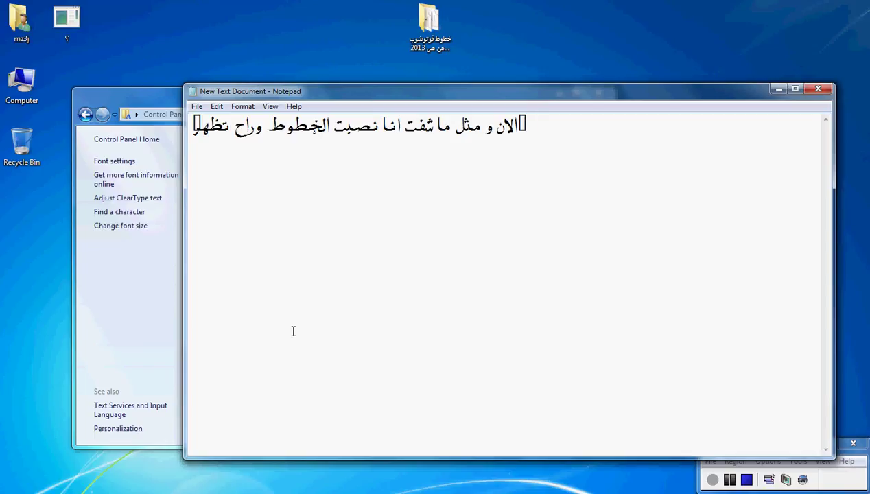
pyautogui.press('BackSpace')
pyautogui.press('BackSpace')
pyautogui.press('BackSpace')
pyautogui.press('BackSpace')
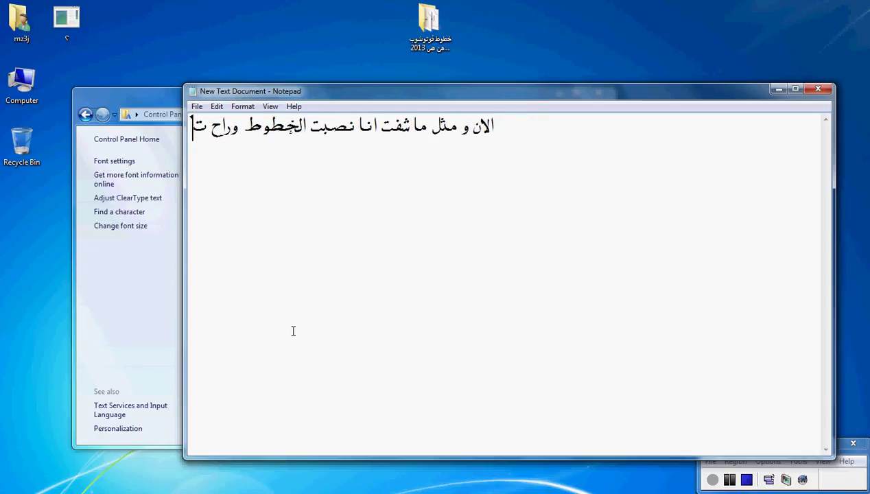
pyautogui.write('ظهر')
pyautogui.write('ـ')
# Complete the note's sentence with "عندما تختار خط معين للكتابه"
pyautogui.write('ع')
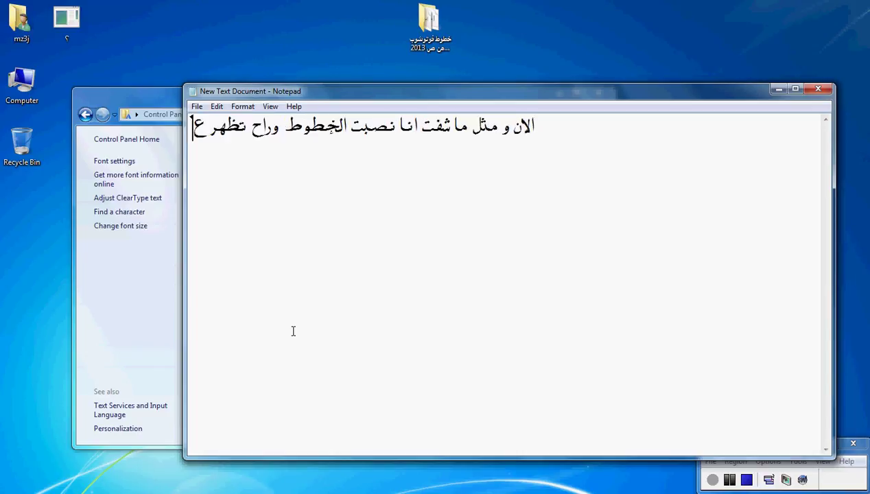
pyautogui.write('ندما')
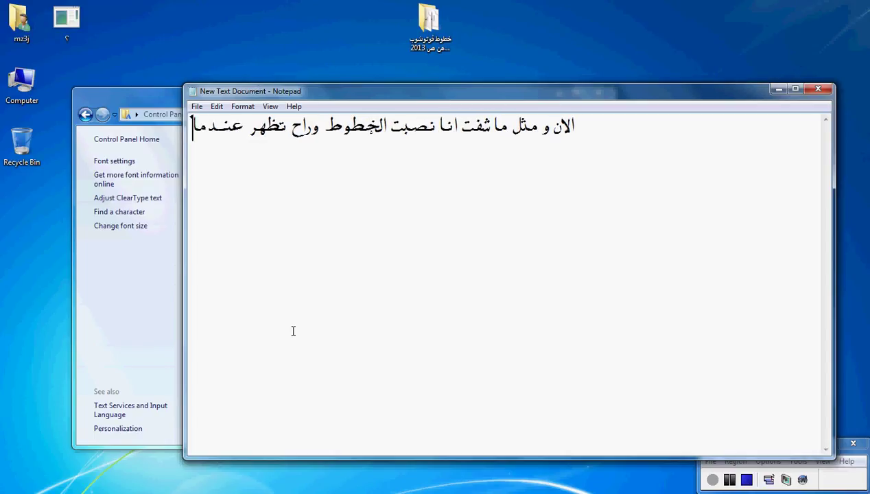
pyautogui.write(' تختار')
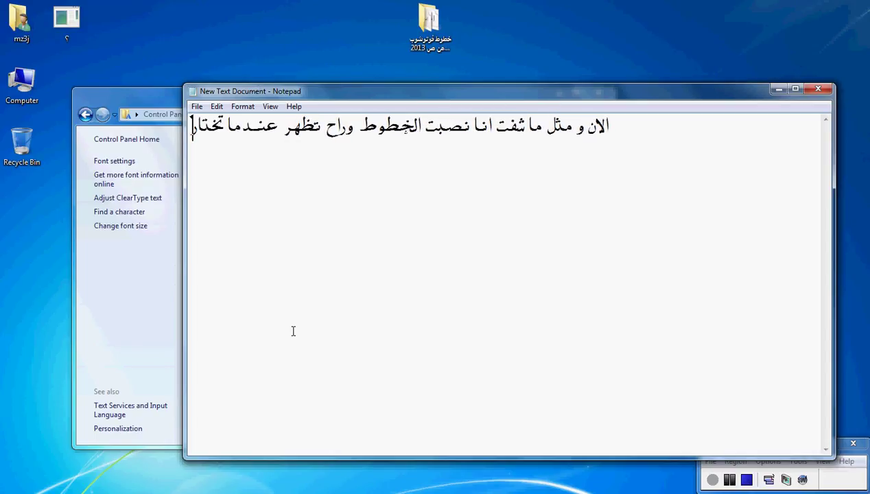
pyautogui.hotkey('alt', 'shift')
pyautogui.write('خط')
pyautogui.write(' معين')
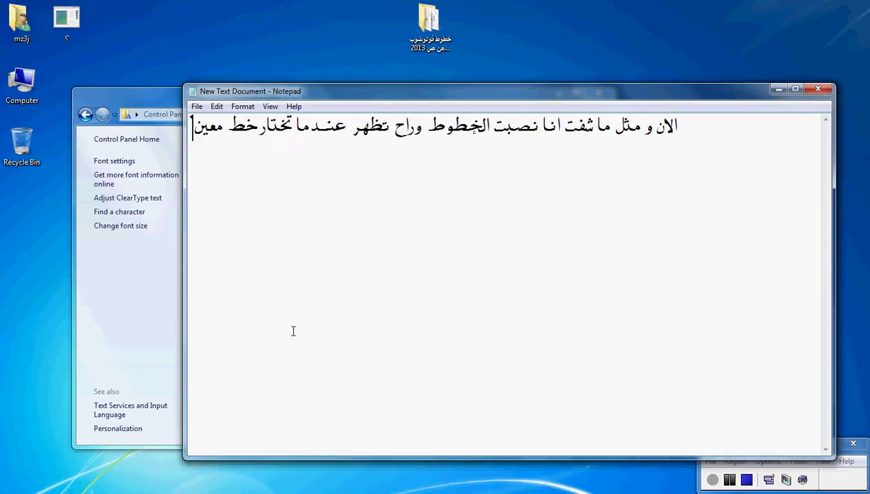
pyautogui.hotkey('alt', 'shift')
pyautogui.write('للكتابه')
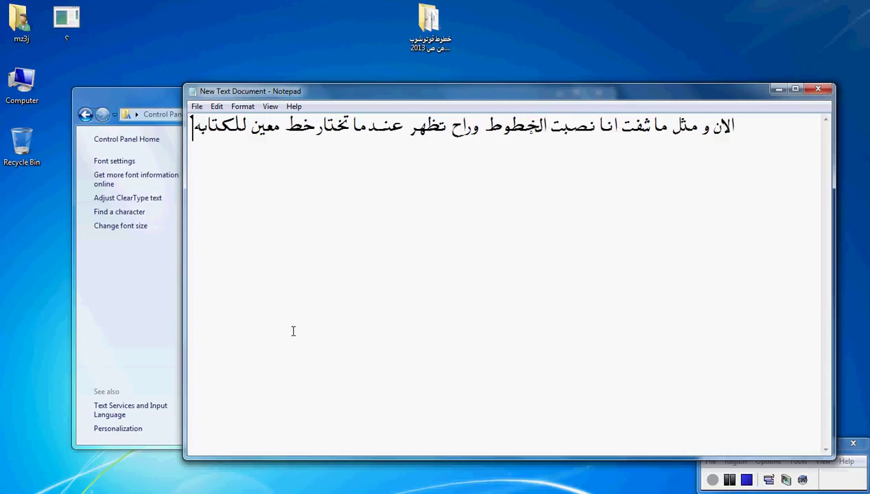
pyautogui.hotkey('alt', 'shift')
# Replace all of the note's text with "ثانيا حذف الخطوط" and, after a blank line, "تاااااااابع"
pyautogui.hotkey('ctrl', 'a')
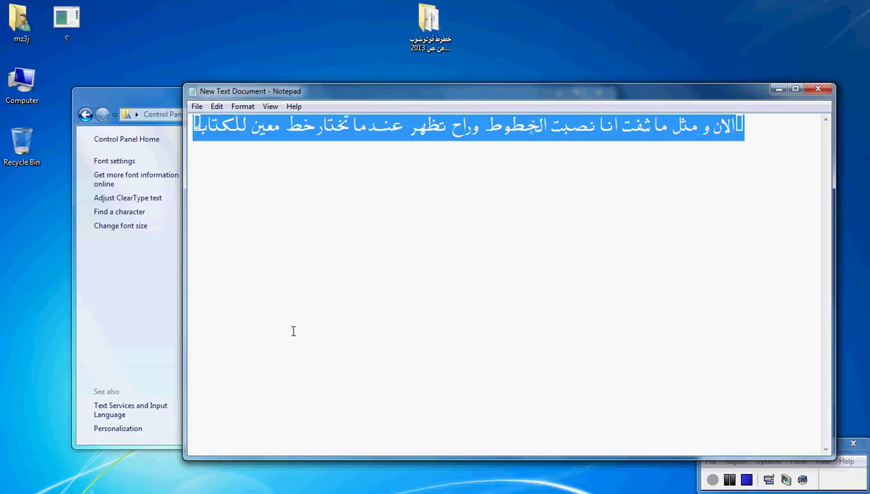
pyautogui.press('Delete')
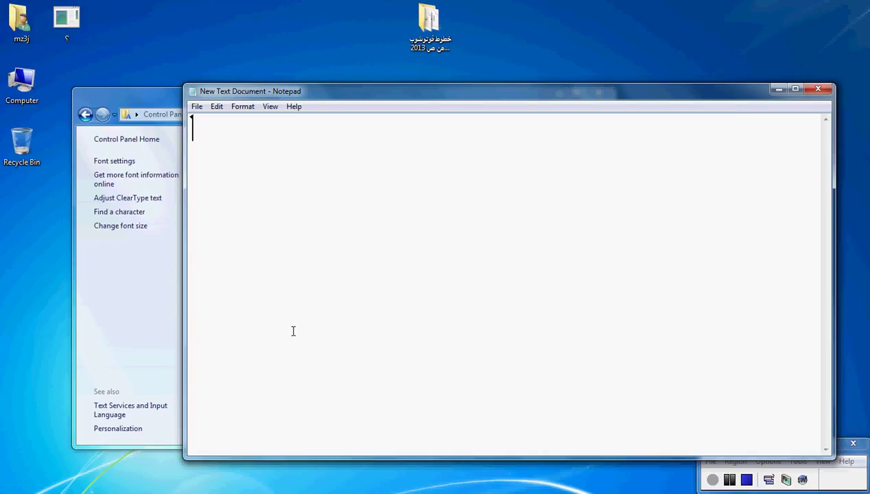
pyautogui.write('ثانيا حذف')
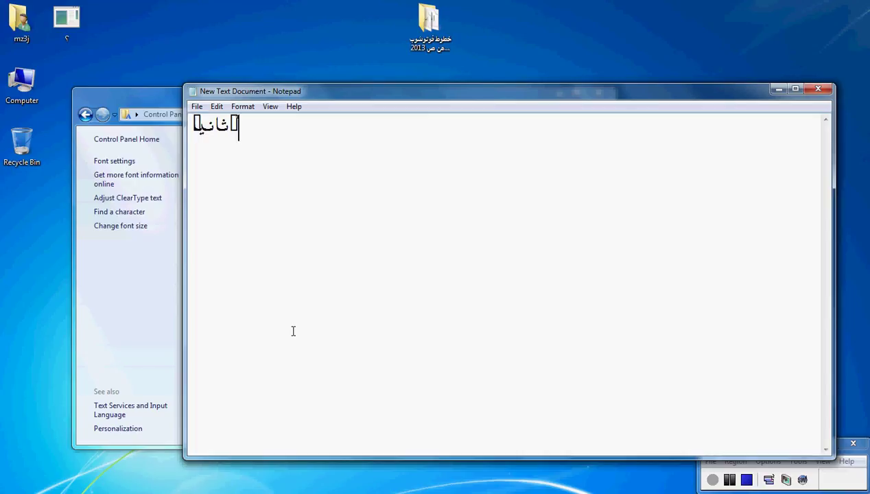
pyautogui.write(' الخ')
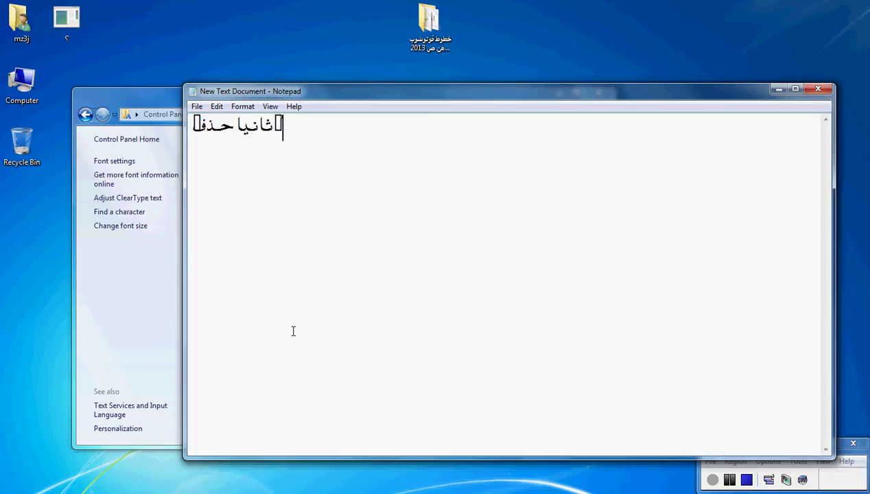
pyautogui.write('طوط')
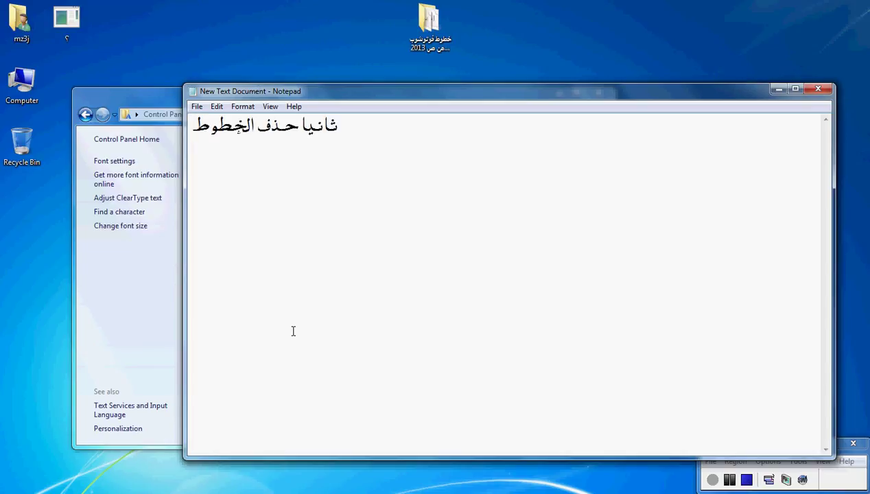
pyautogui.press('Return')
pyautogui.write('تاااااااابع')
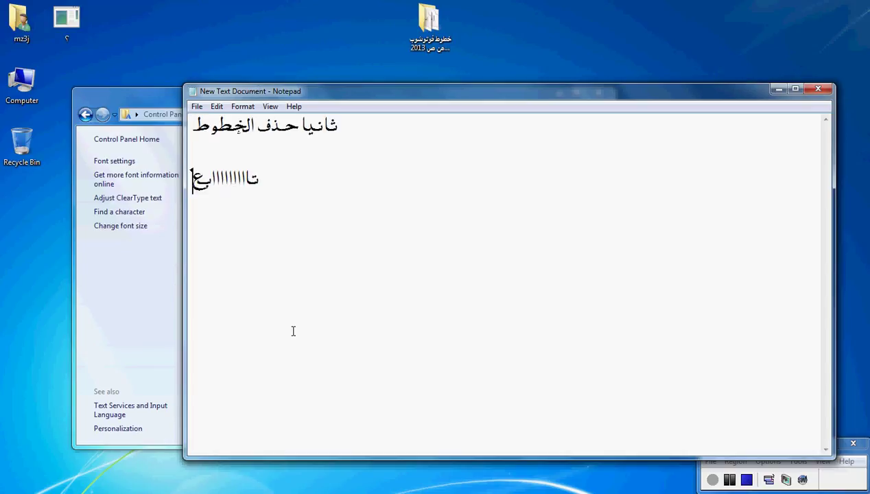
pyautogui.hotkey('ctrl', 'a')
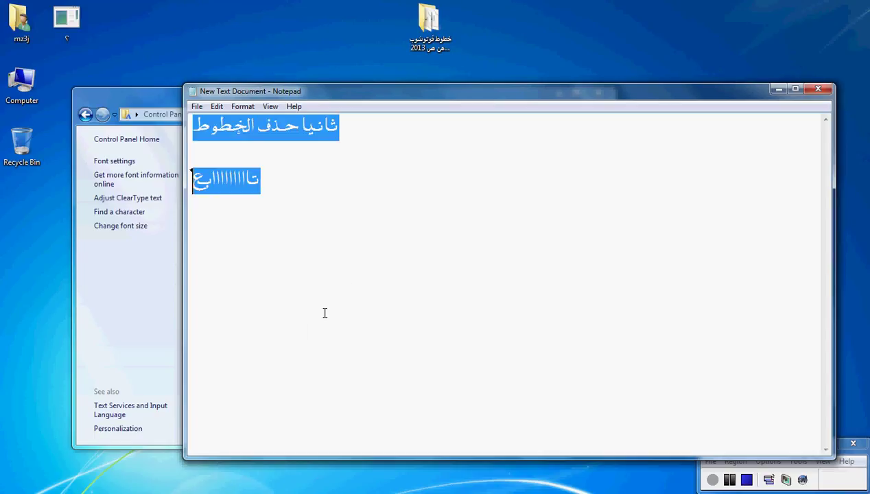
# Return to the Fonts page, select every font listed and delete them all permanently
pyautogui.click(98, 306)
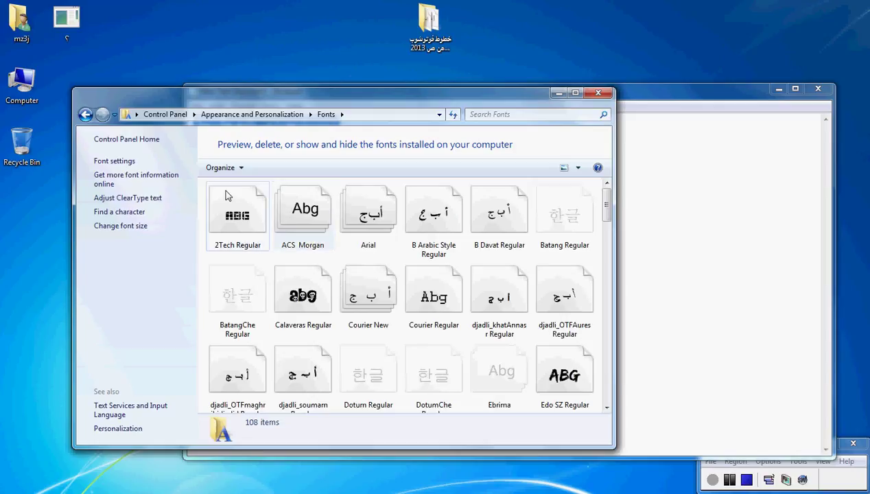
pyautogui.moveTo(203, 182); pyautogui.dragTo(577, 378)
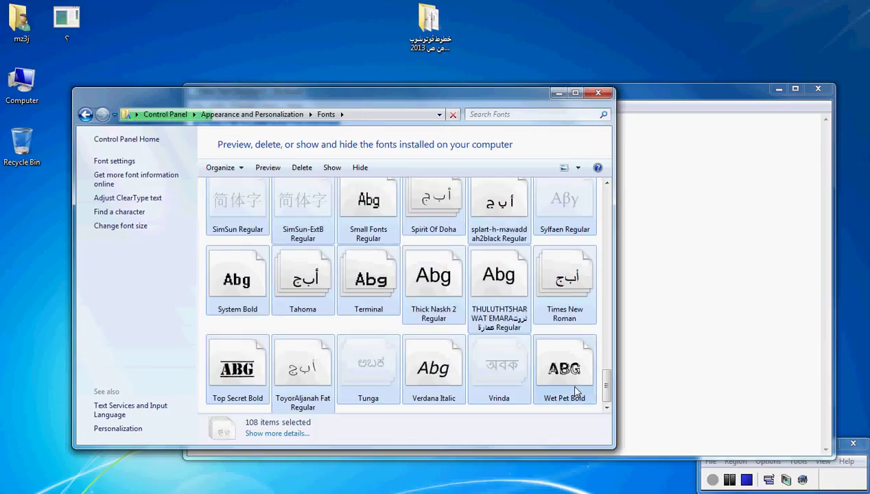
pyautogui.rightClick(575, 386)
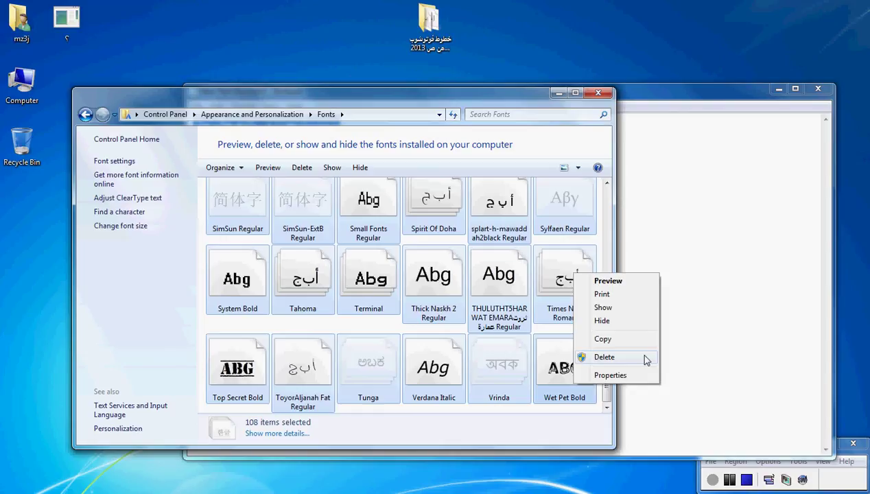
pyautogui.click(596, 358)
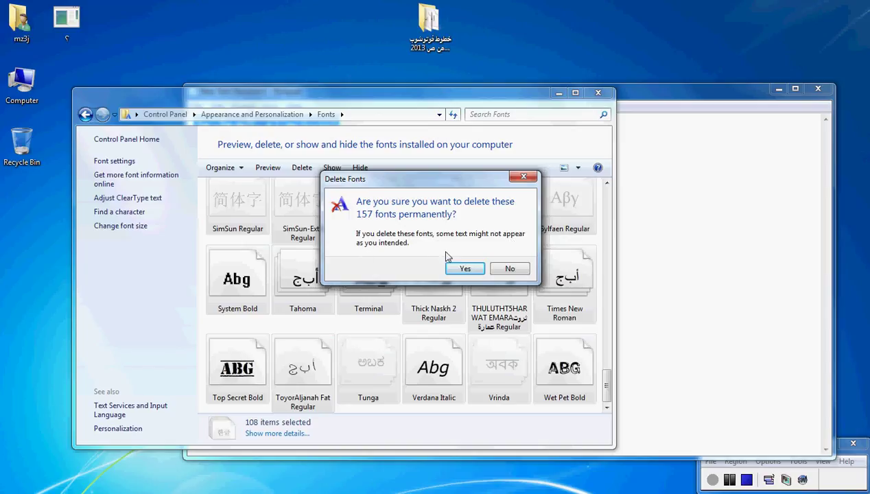
pyautogui.click(461, 268)
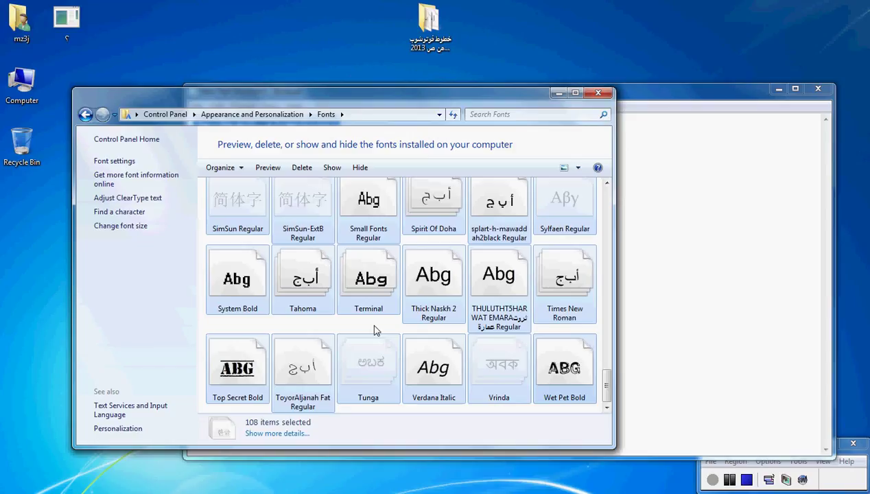
# Agree to delete entire font collections, applying the choice to all selected collections, and look over the fonts that remain
pyautogui.press('Delete')
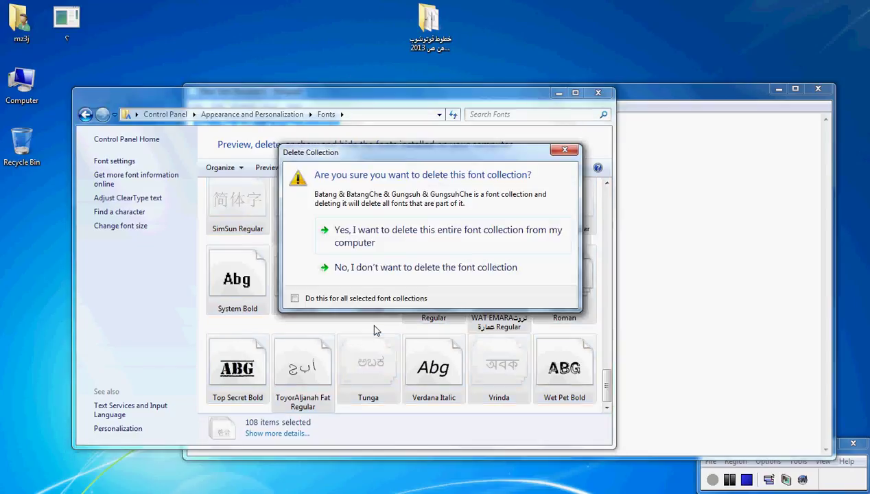
pyautogui.click(294, 299)
pyautogui.click(358, 234)
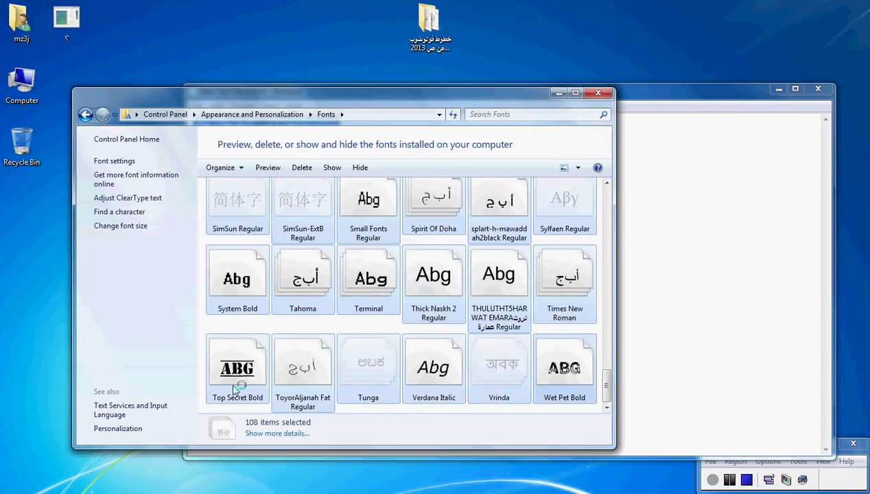
pyautogui.click(295, 293)
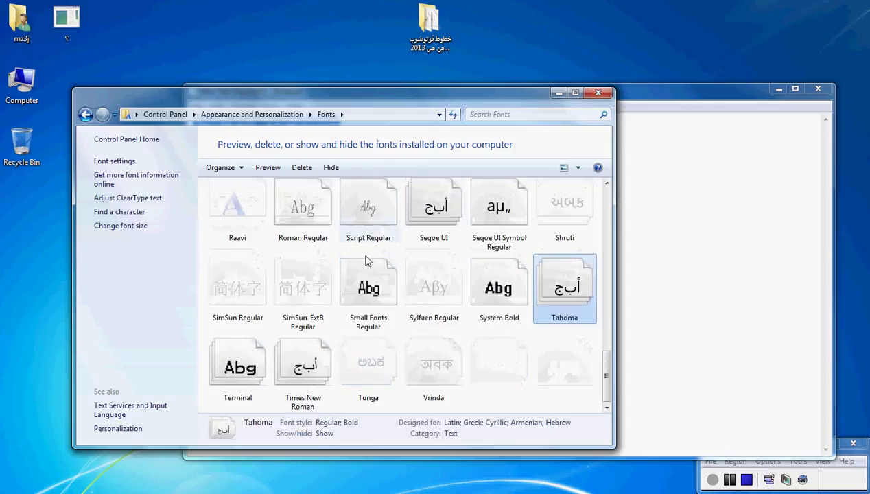
pyautogui.scroll(10, 360, 295)
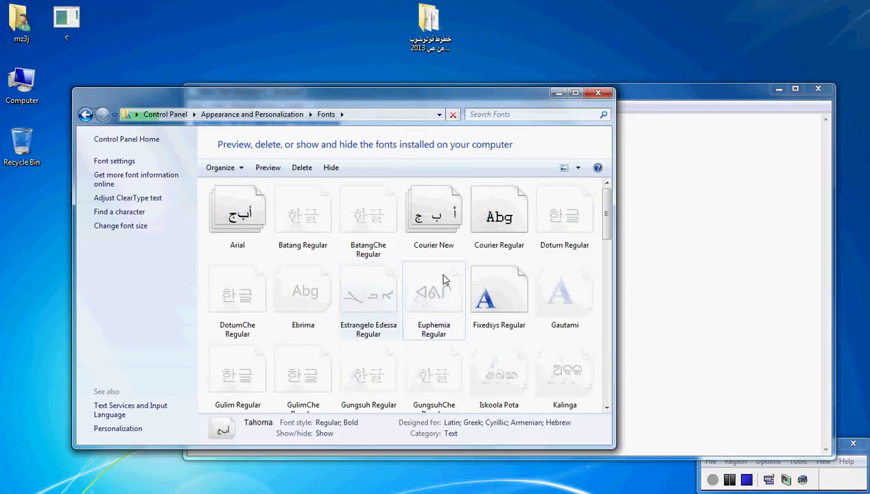
# Switch to the Notepad note and replace all of its text with "تم حذف الخطوط بنجاح"
pyautogui.click(649, 363)
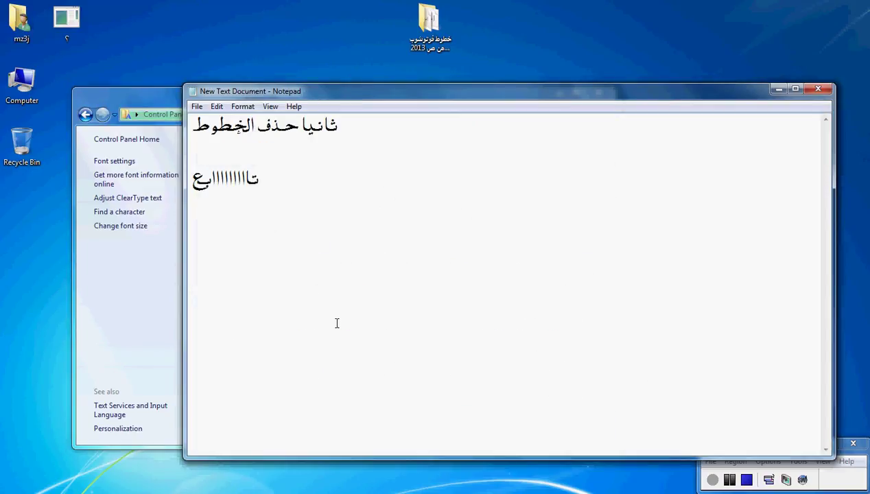
pyautogui.hotkey('ctrl', 'a')
pyautogui.write('بب')
pyautogui.write('تم حذ')
pyautogui.write('ف ا')
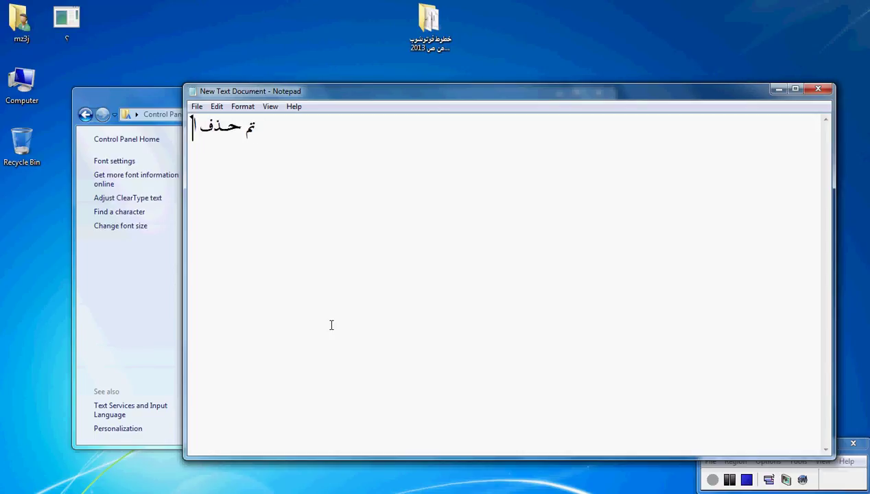
pyautogui.write('لخطو')
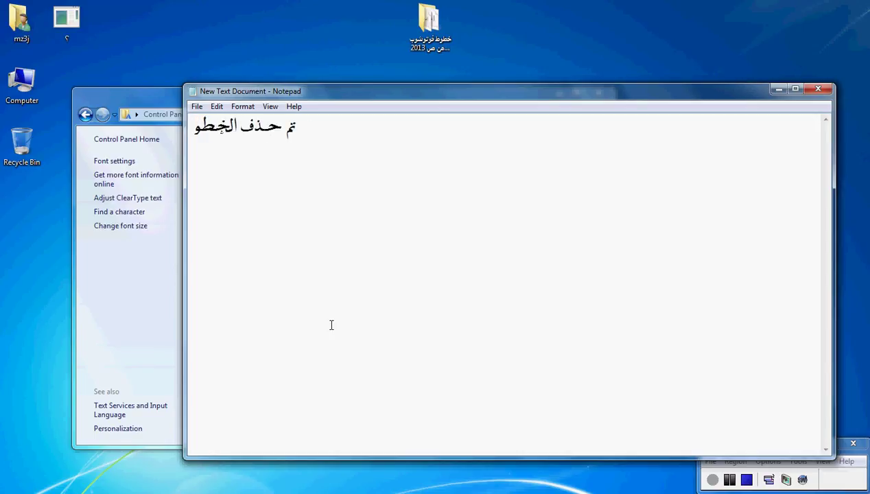
pyautogui.write('ط بنجاح')
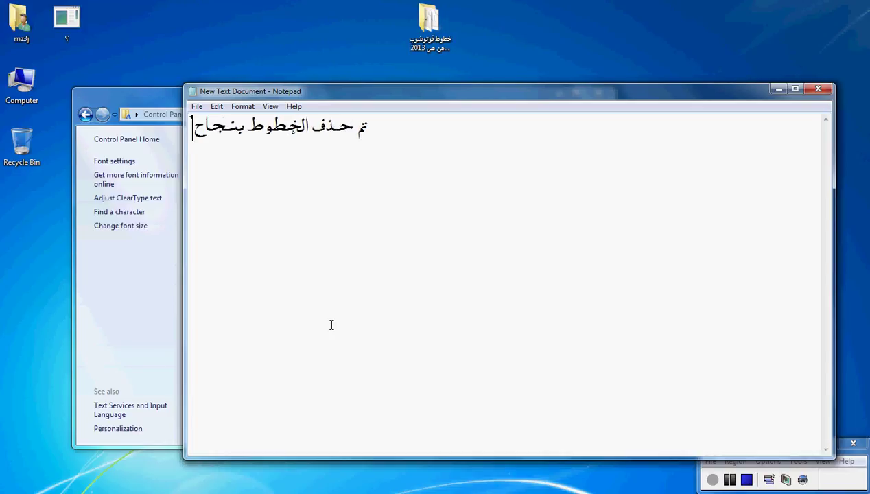
# Replace the note's text with "اتمنى فتهمت الدرس البسيط هذا"
pyautogui.hotkey('ctrl', 'a')
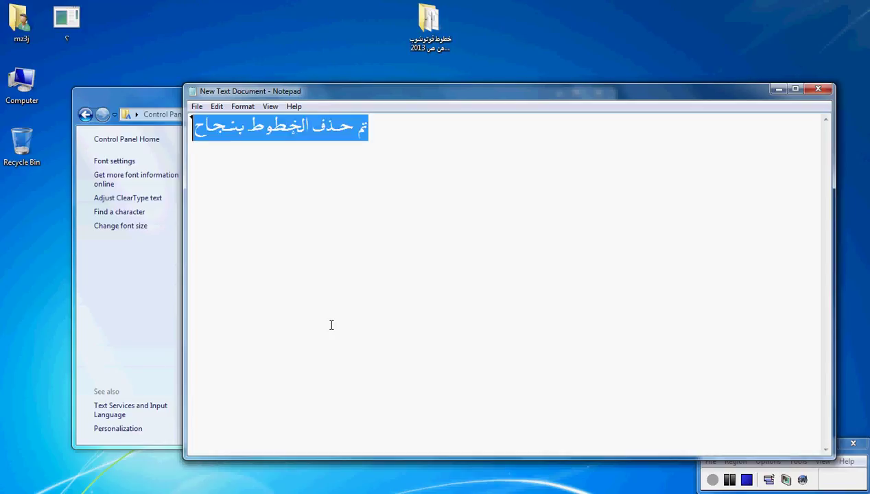
pyautogui.write('اتمنى فتهمت')
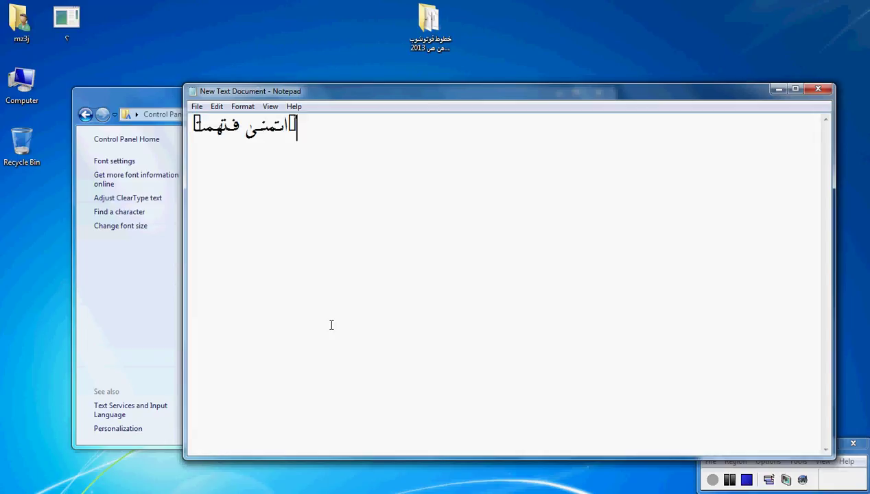
pyautogui.write(' الدرس')
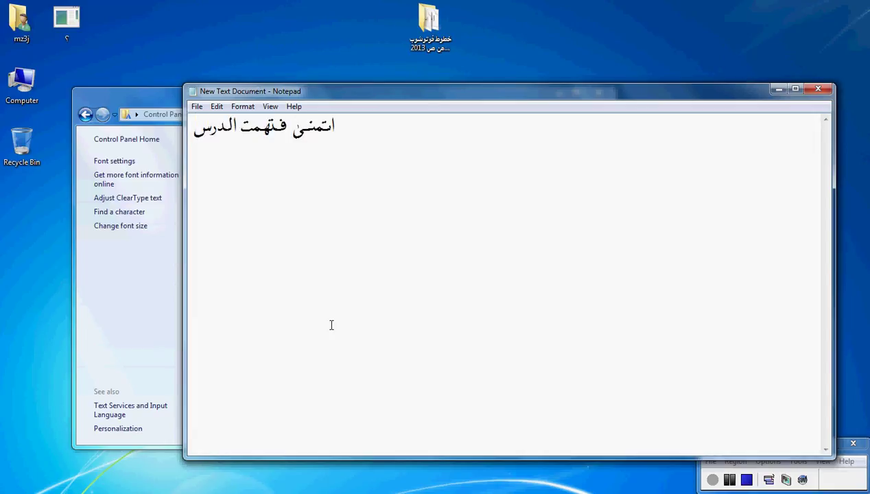
pyautogui.write(' الب')
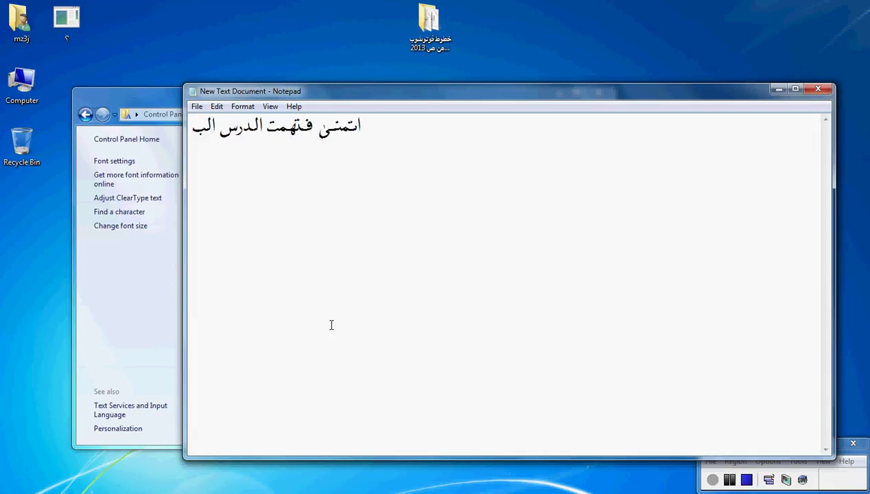
pyautogui.write('سيط هذا')
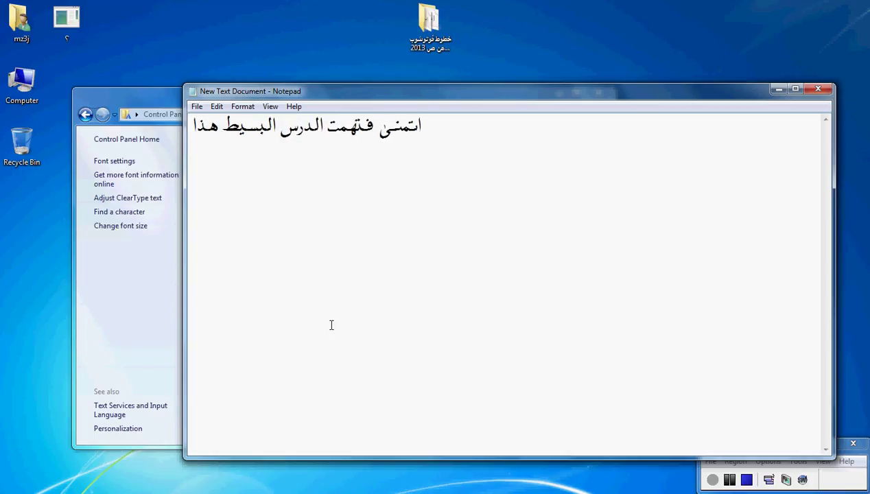
# Clear the note and write the closing greeting "تحياتي : اخوكم في الله" followed by the author's full name
pyautogui.hotkey('ctrl', 'a')
pyautogui.press('BackSpace')
pyautogui.write('تح')
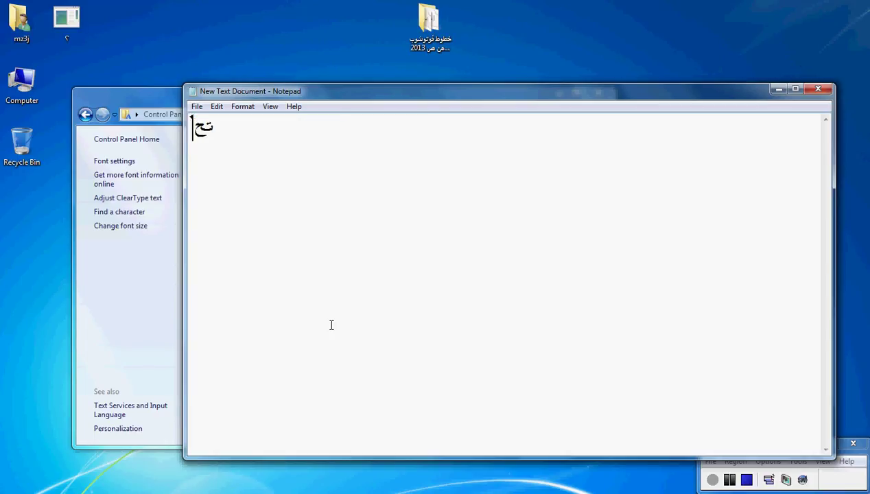
pyautogui.write('ياتي : اخوكم في الله ص')
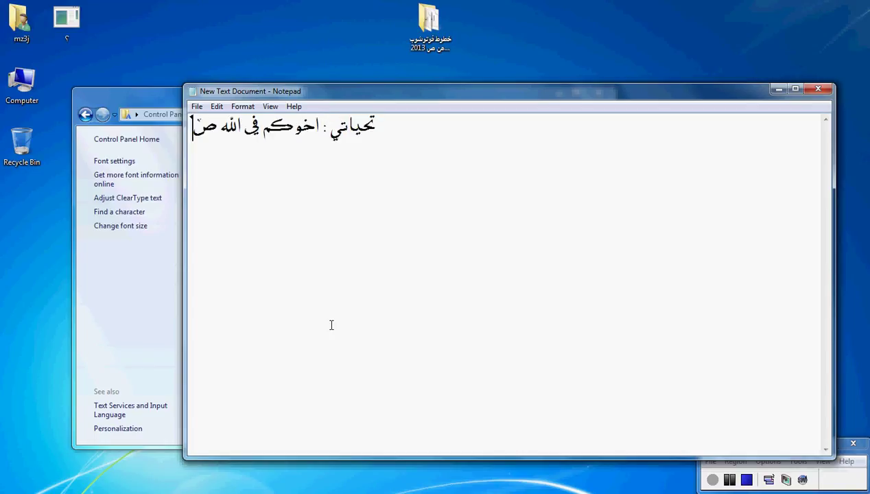
pyautogui.write('فاء ا')
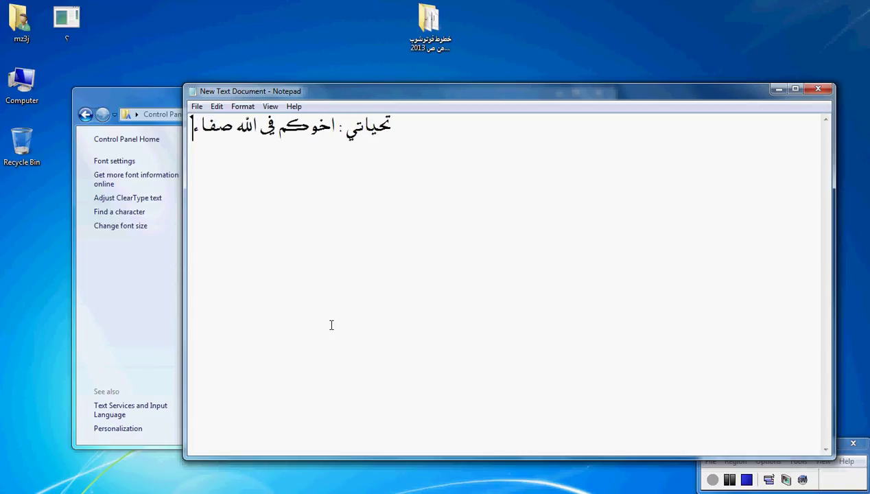
pyautogui.write('حسان')
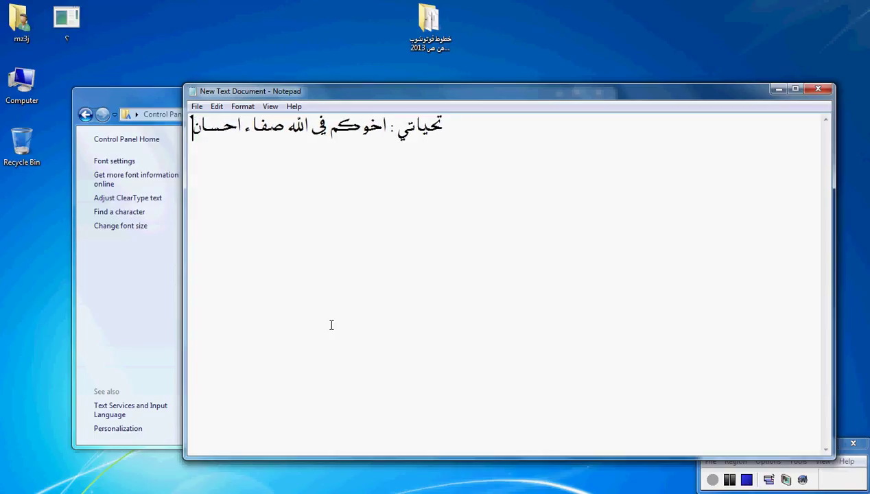
# Below the greeting, after a blank line, add "اشترك بالقناة" and on the following line "انتضر درس القادم"
pyautogui.press('Return')
pyautogui.press('Return')
pyautogui.write('اشترك بالقن')
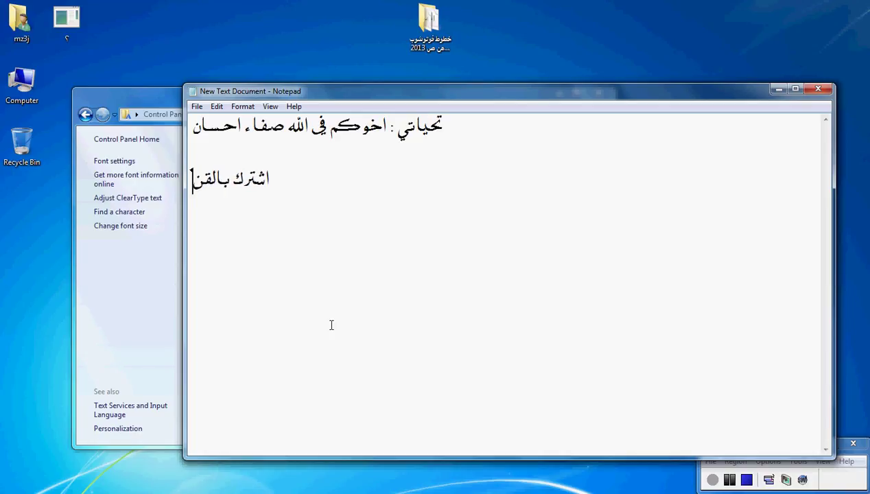
pyautogui.write('اة□□')
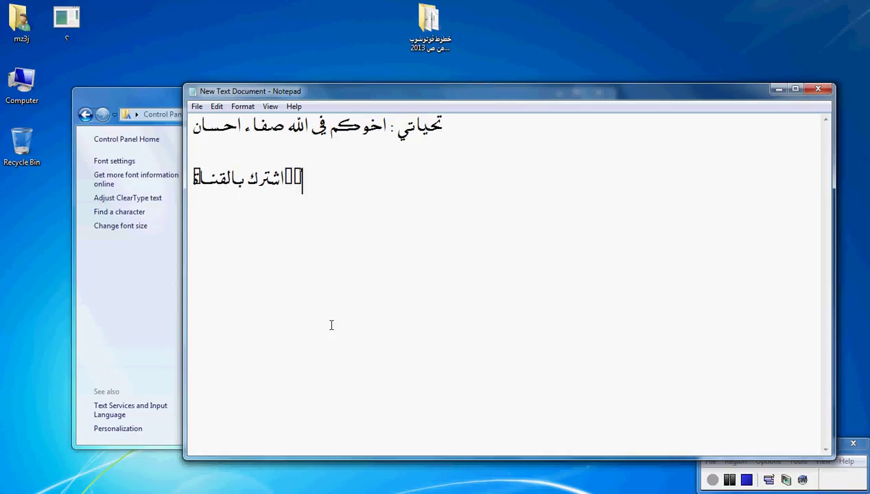
pyautogui.press('BackSpace')
pyautogui.press('BackSpace')
pyautogui.press('BackSpace')
pyautogui.press('BackSpace')
pyautogui.press('BackSpace')
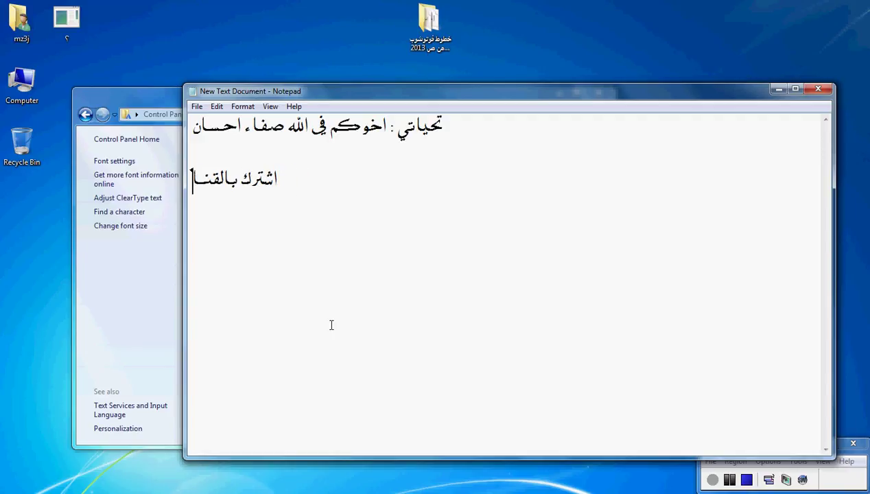
pyautogui.write('ة ')
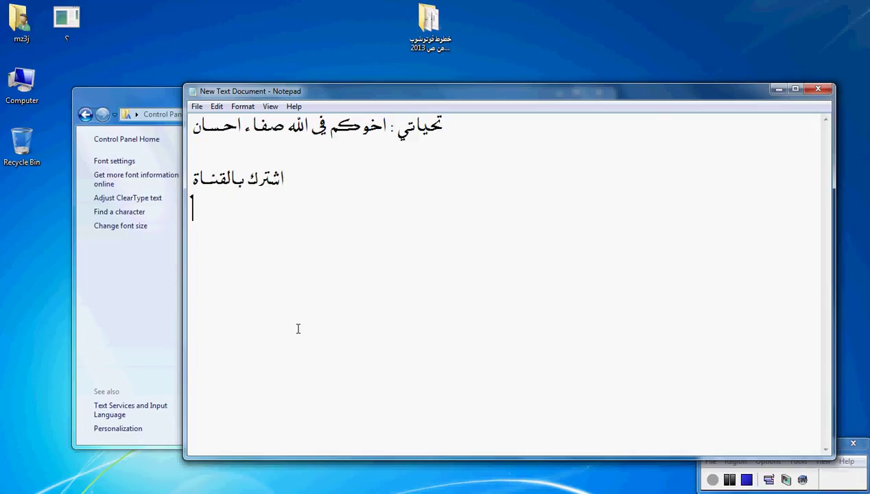
pyautogui.write('انتضر')
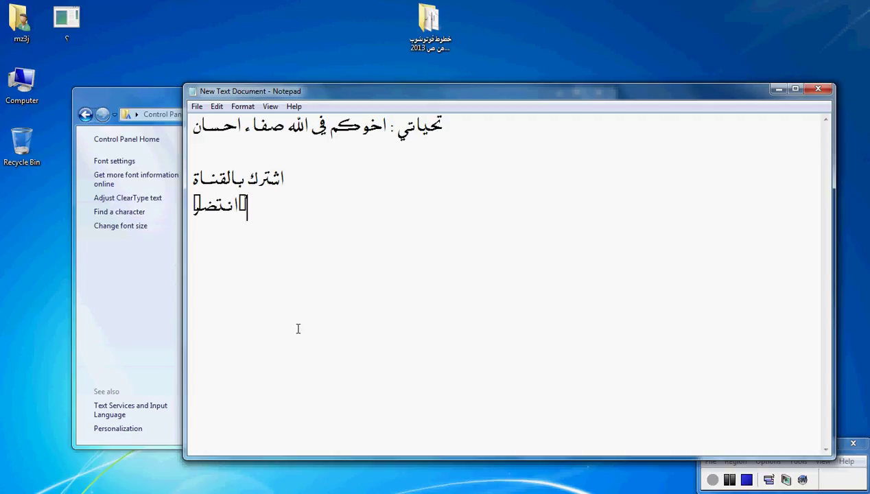
pyautogui.write(' درس القادم')
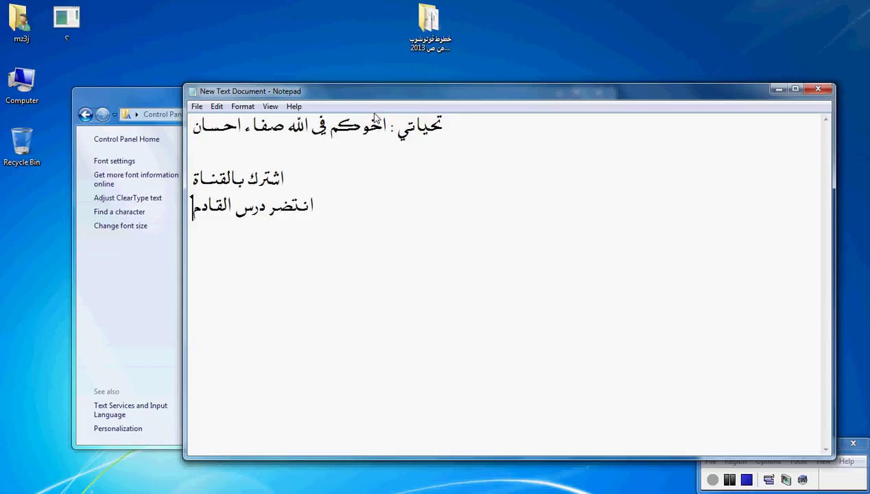